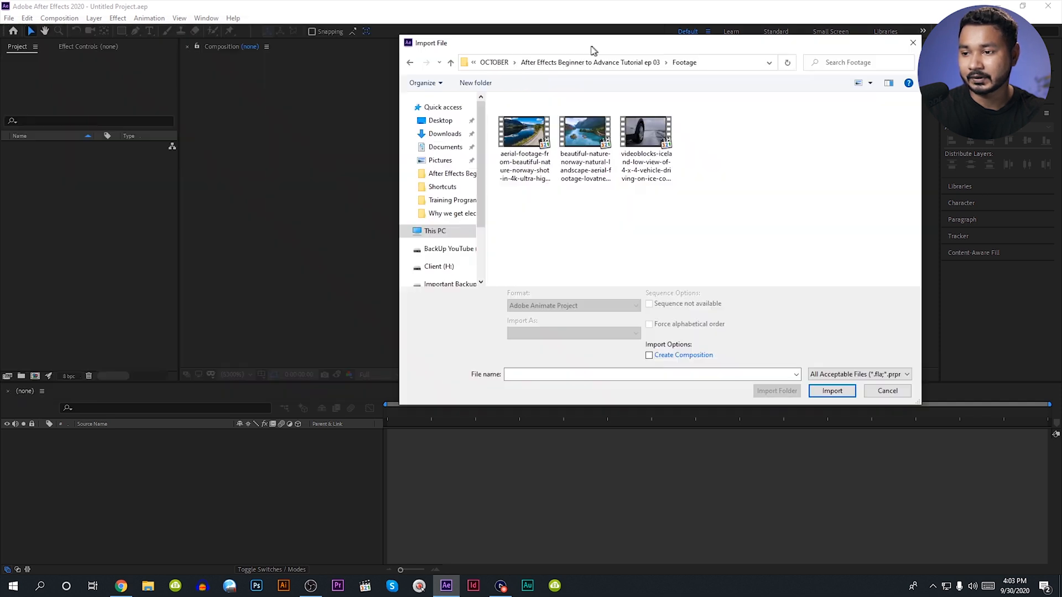
# Step: Import the aerial-footage-from-beautiful-nature-norway clip into the project as footage
pyautogui.click(521, 133)
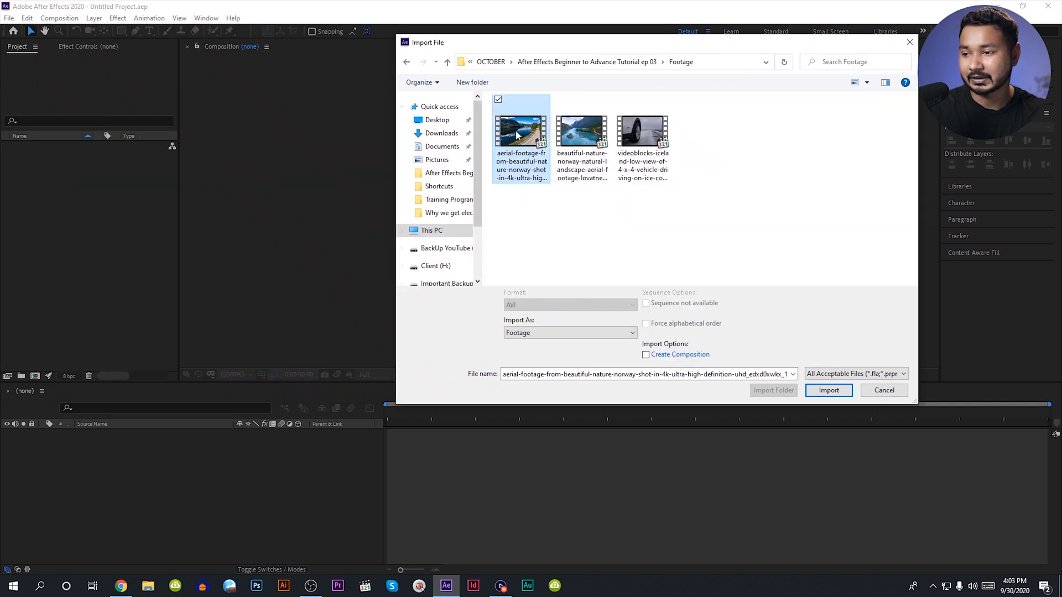
pyautogui.click(825, 392)
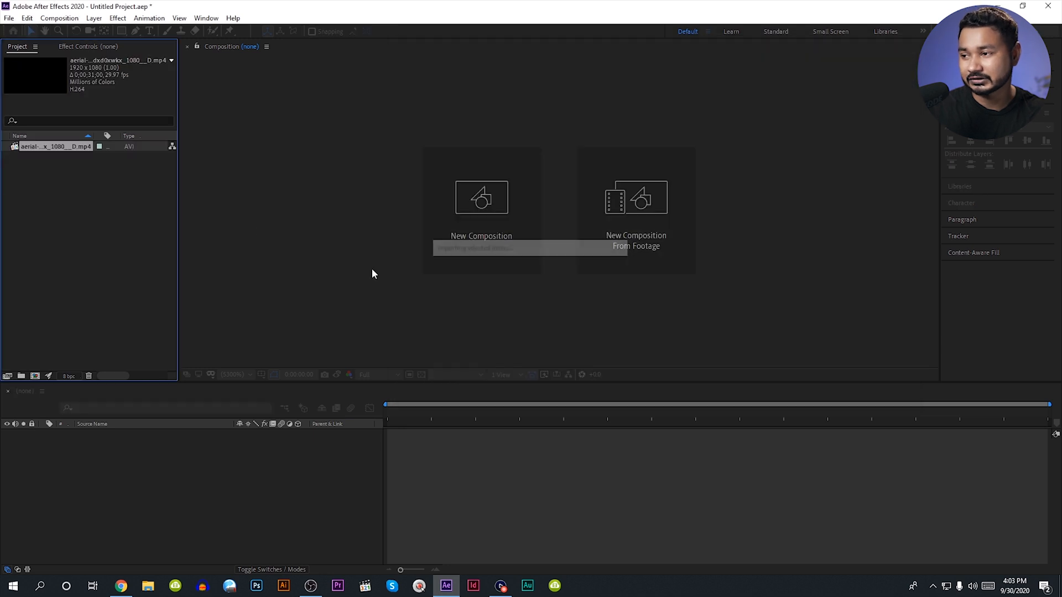
pyautogui.rightClick(75, 187)
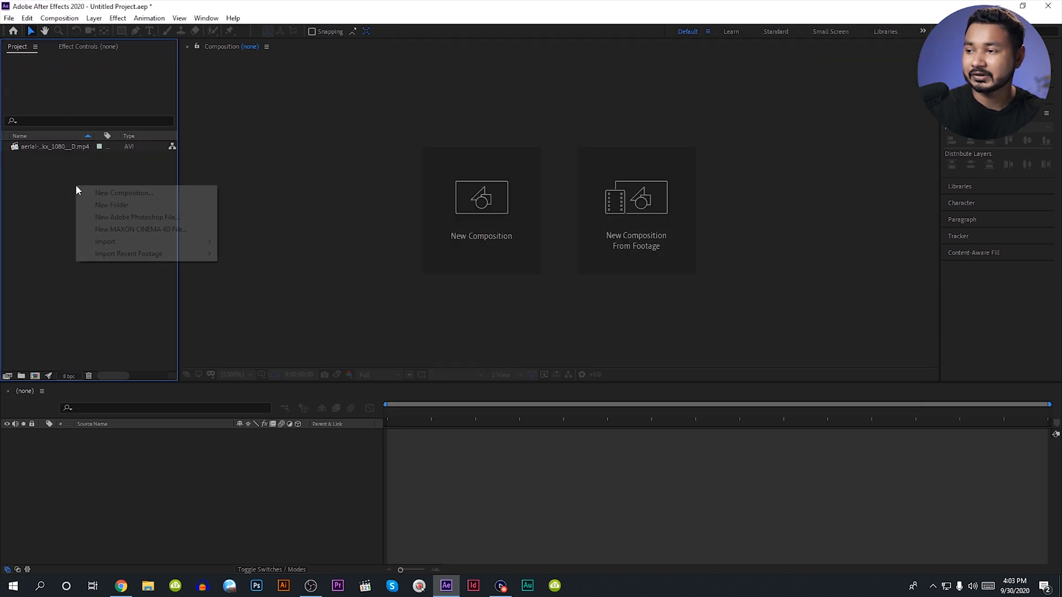
pyautogui.click(89, 287)
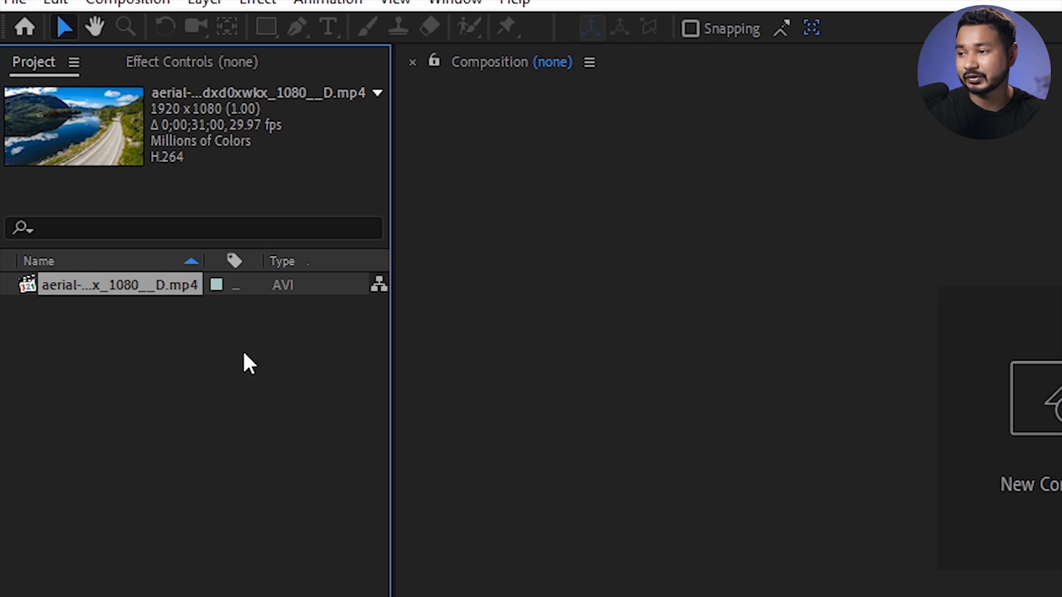
pyautogui.rightClick(210, 360)
pyautogui.click(265, 373)
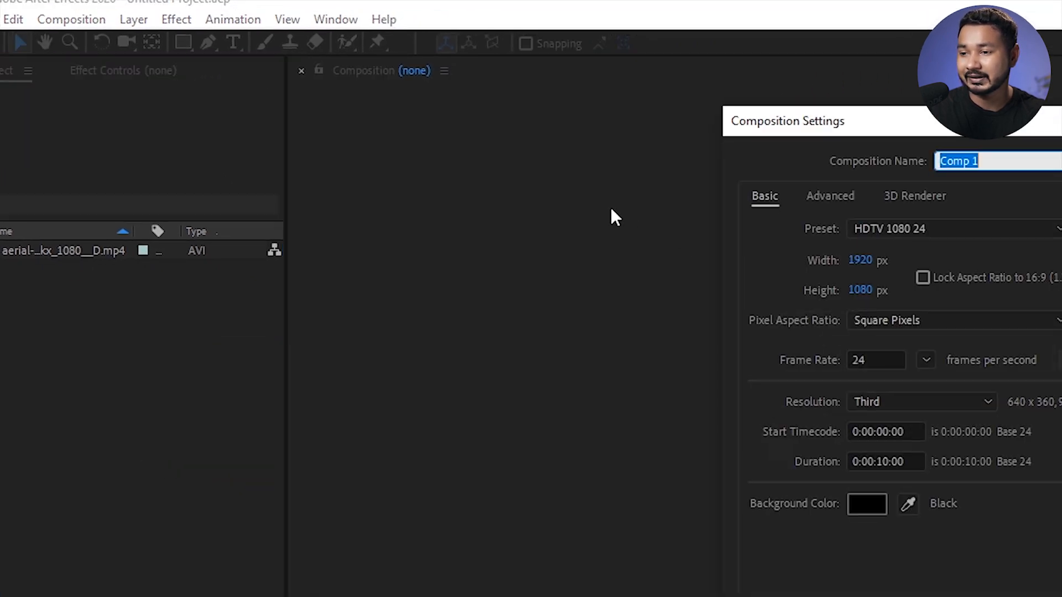
pyautogui.click(925, 360)
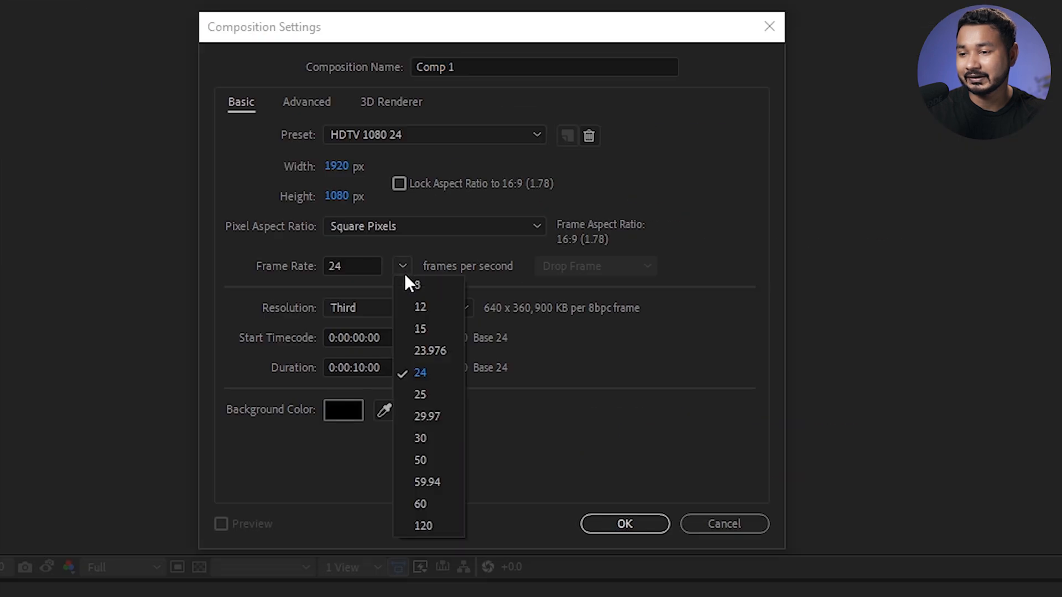
pyautogui.click(437, 415)
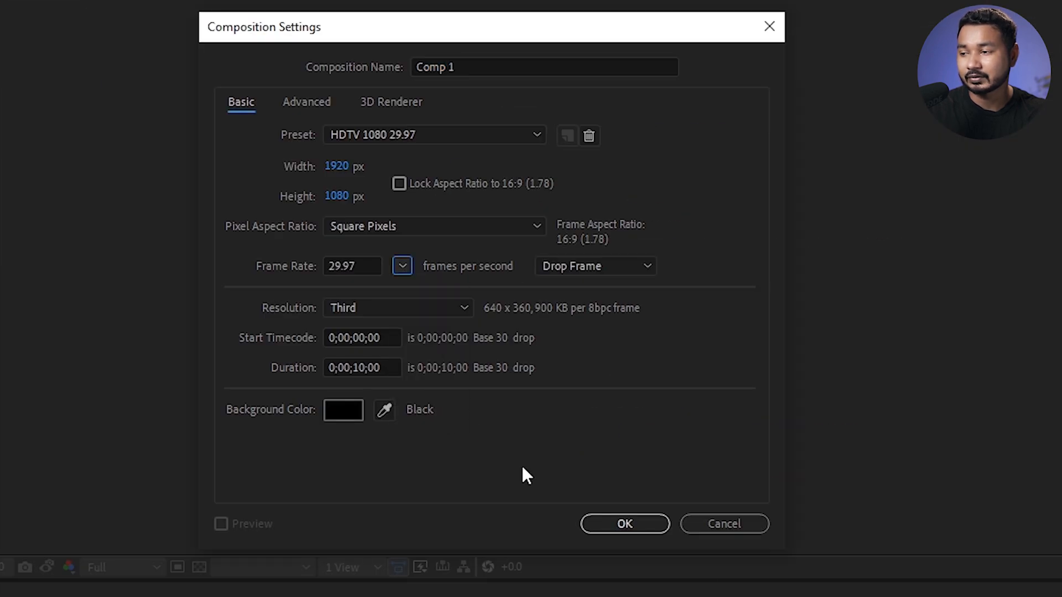
pyautogui.click(720, 524)
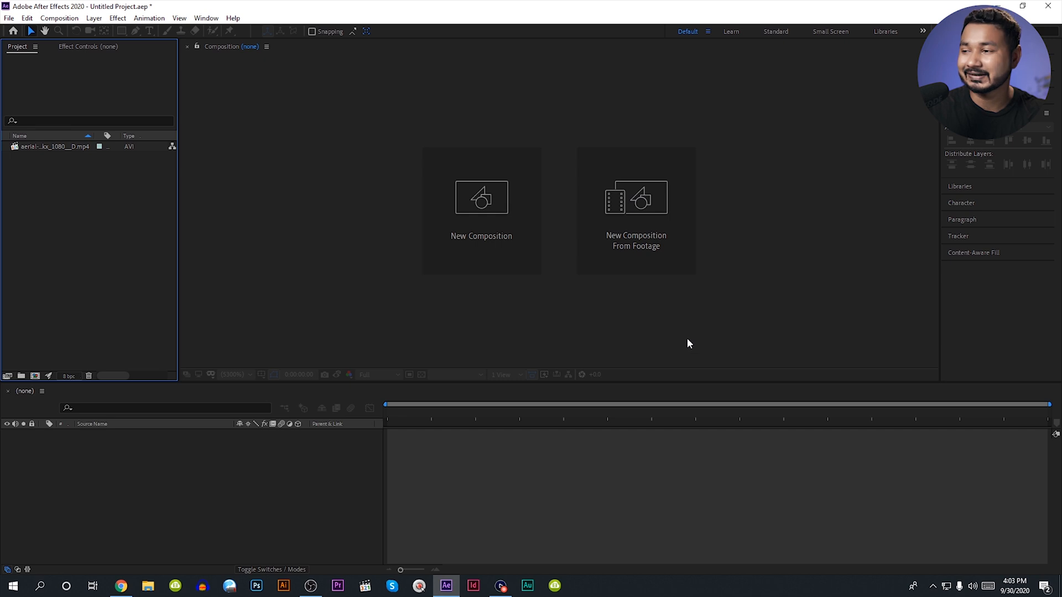
# Step: Create a new composition directly from the imported aerial clip so that it matches the clip's settings
pyautogui.click(29, 147)
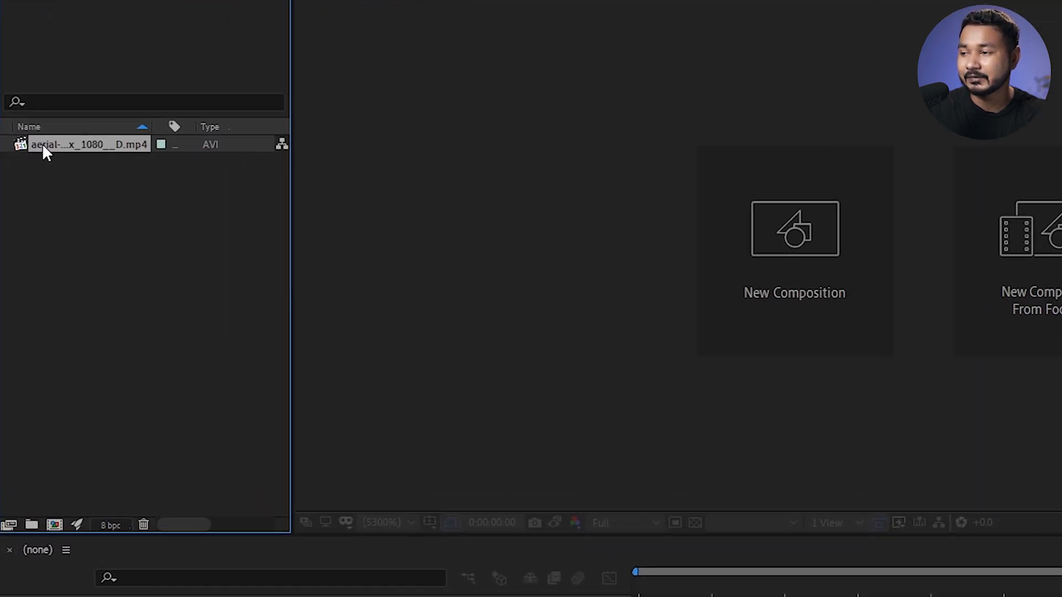
pyautogui.moveTo(42, 144); pyautogui.dragTo(58, 526)
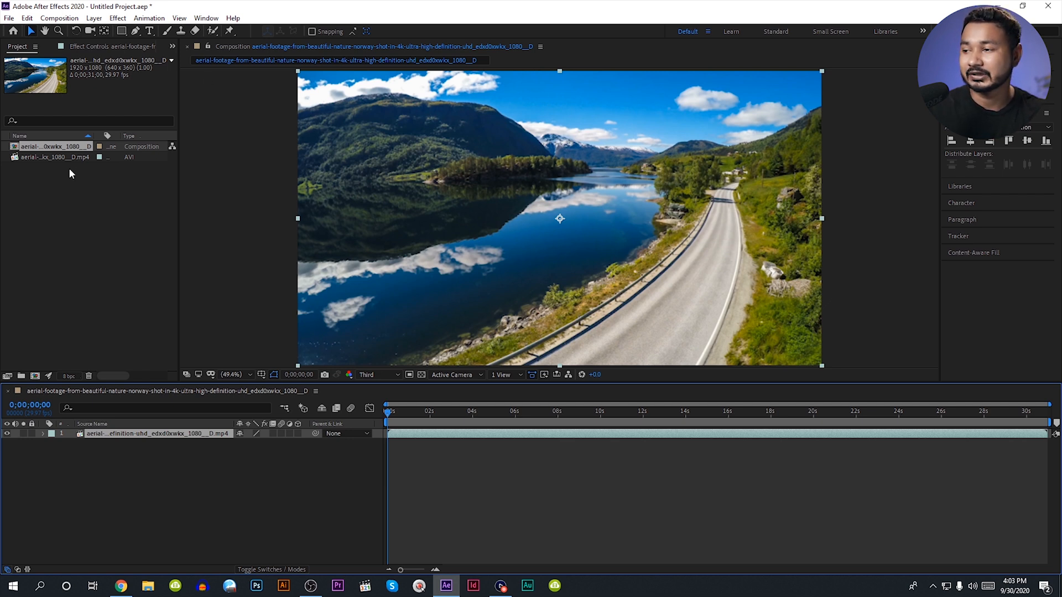
# Step: Examine the new composition and its source clip in the project, and the clip's layer in the timeline
pyautogui.click(72, 174)
pyautogui.click(65, 147)
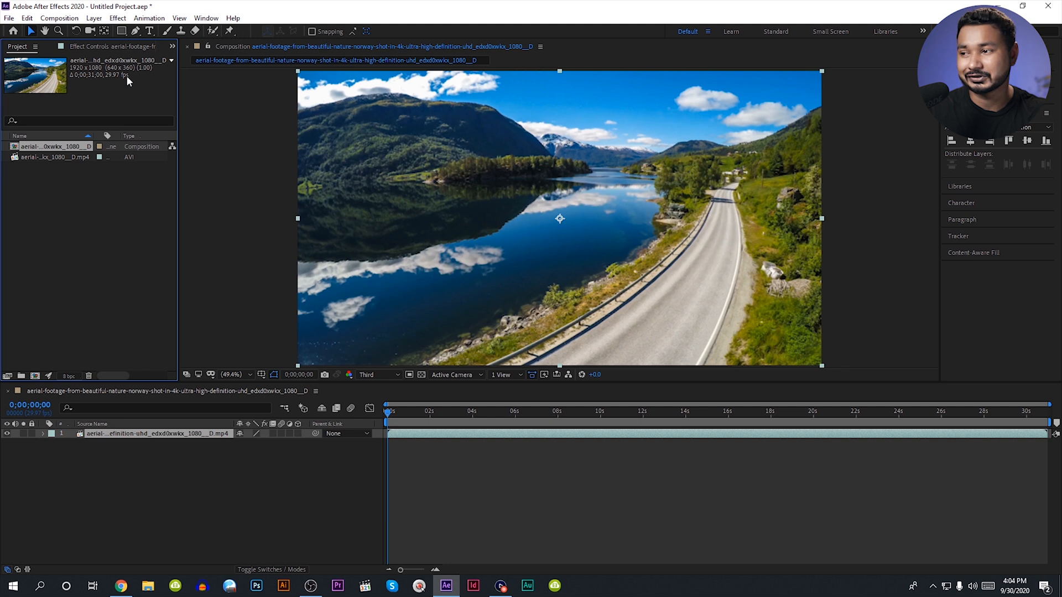
pyautogui.click(52, 164)
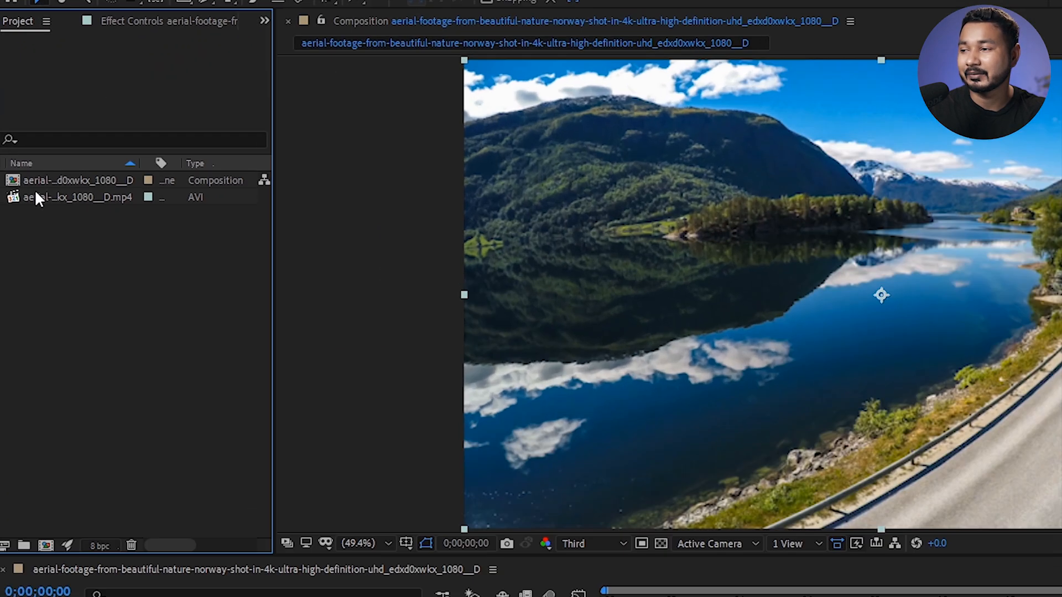
pyautogui.click(12, 193)
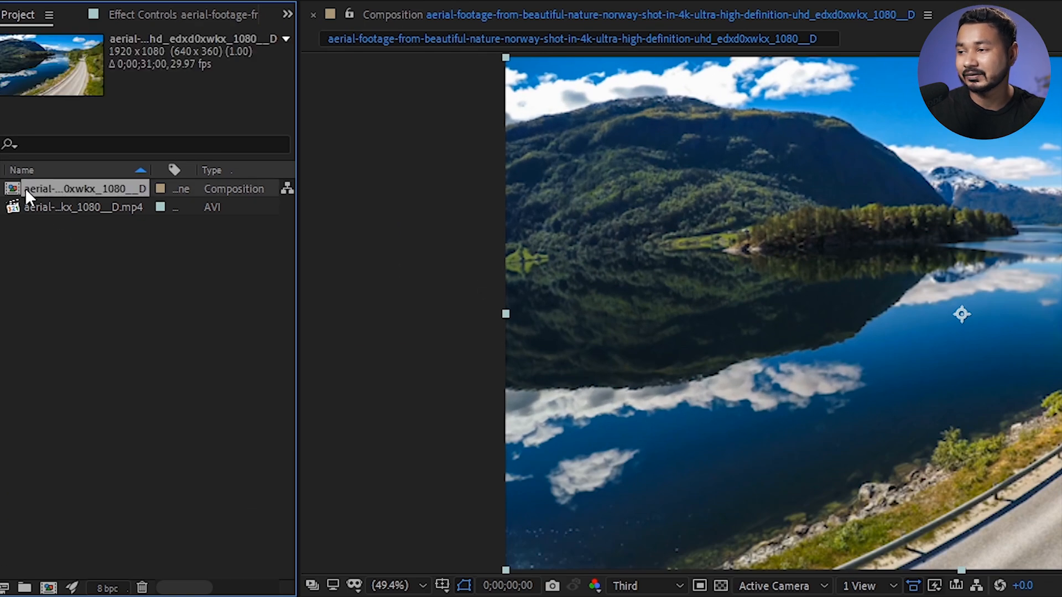
pyautogui.click(30, 209)
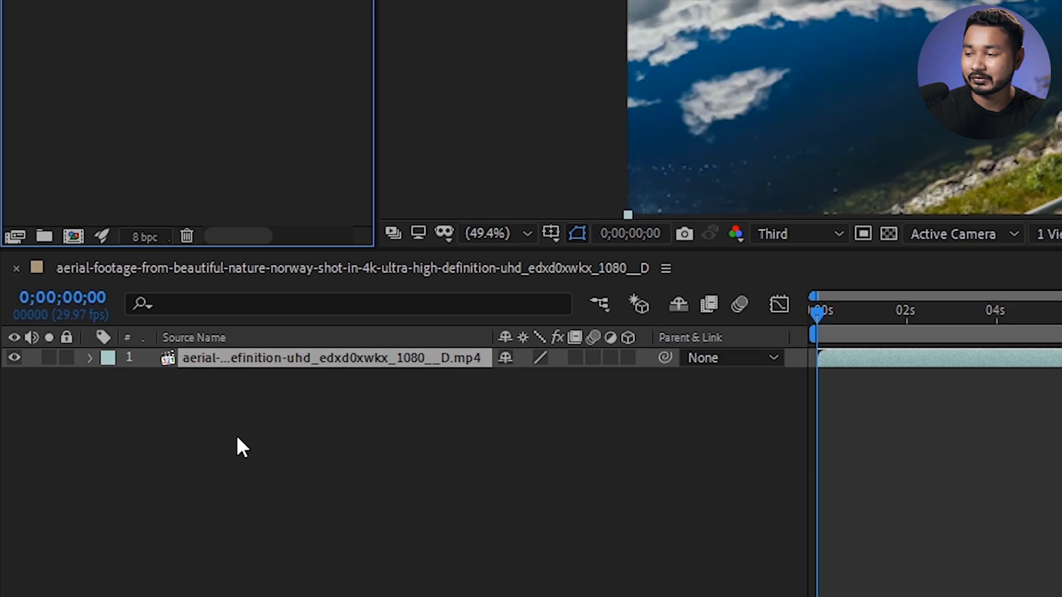
pyautogui.click(158, 573)
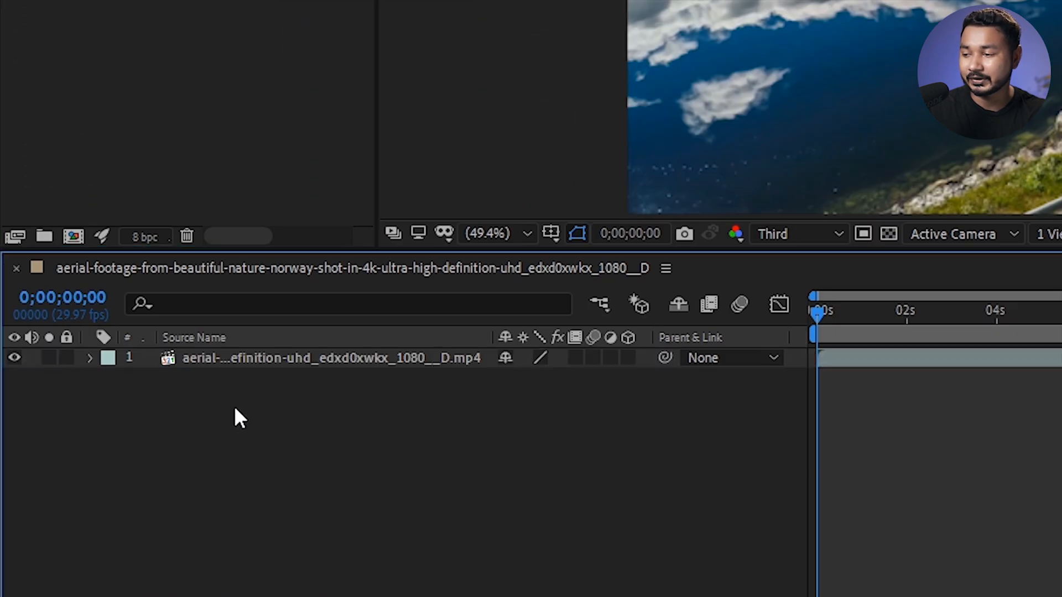
pyautogui.click(176, 360)
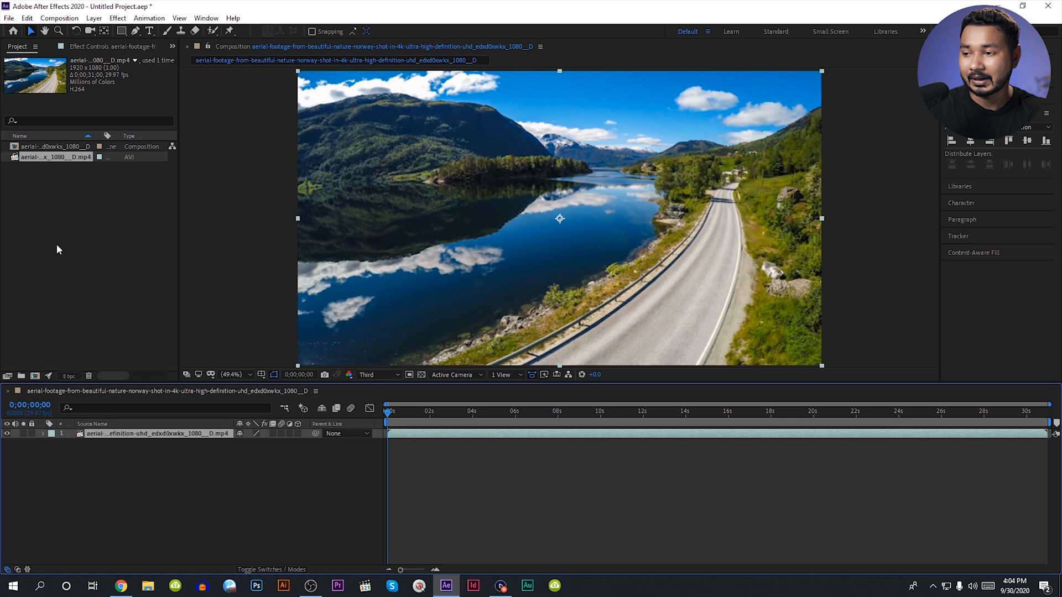
# Step: Import the beautiful-nature-norway lake clip and add it to the timeline above the aerial layer
pyautogui.doubleClick(56, 244)
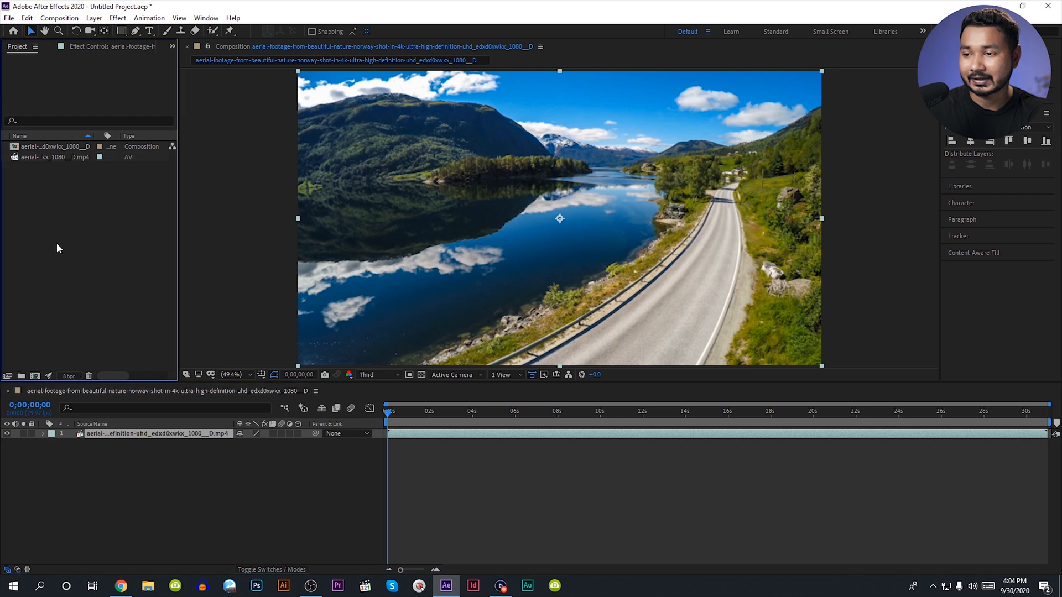
pyautogui.doubleClick(577, 127)
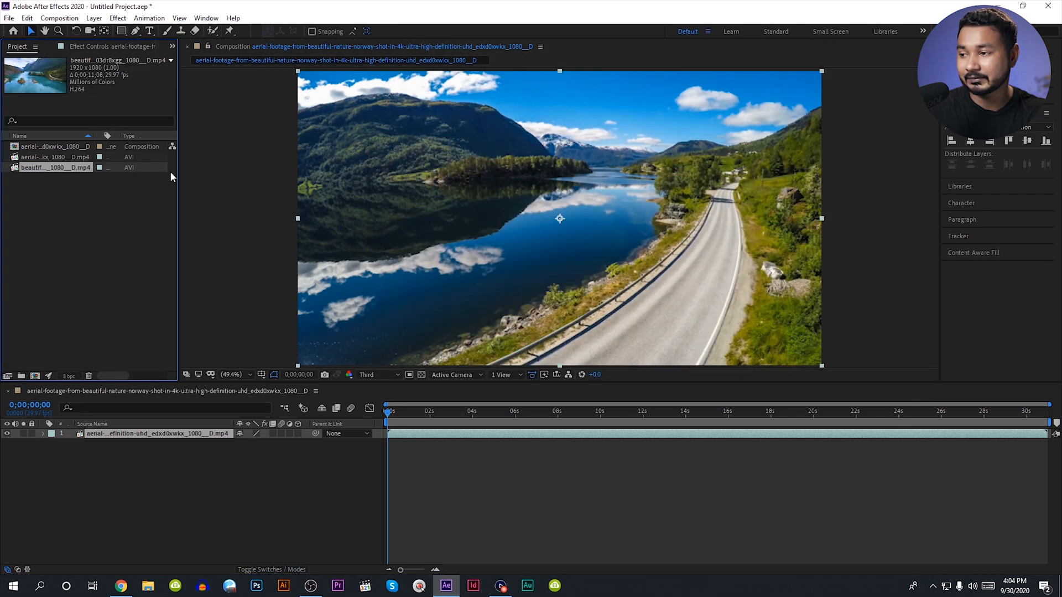
pyautogui.moveTo(58, 172); pyautogui.dragTo(102, 431)
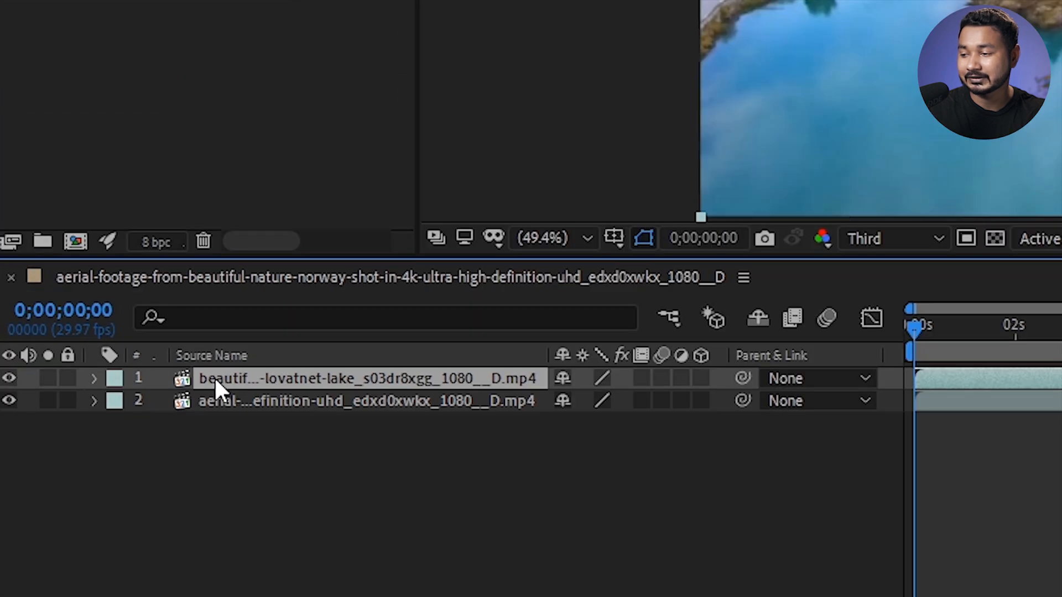
# Step: Import the videoblocks winter driving clip and place it as the top layer of the composition
pyautogui.click(141, 425)
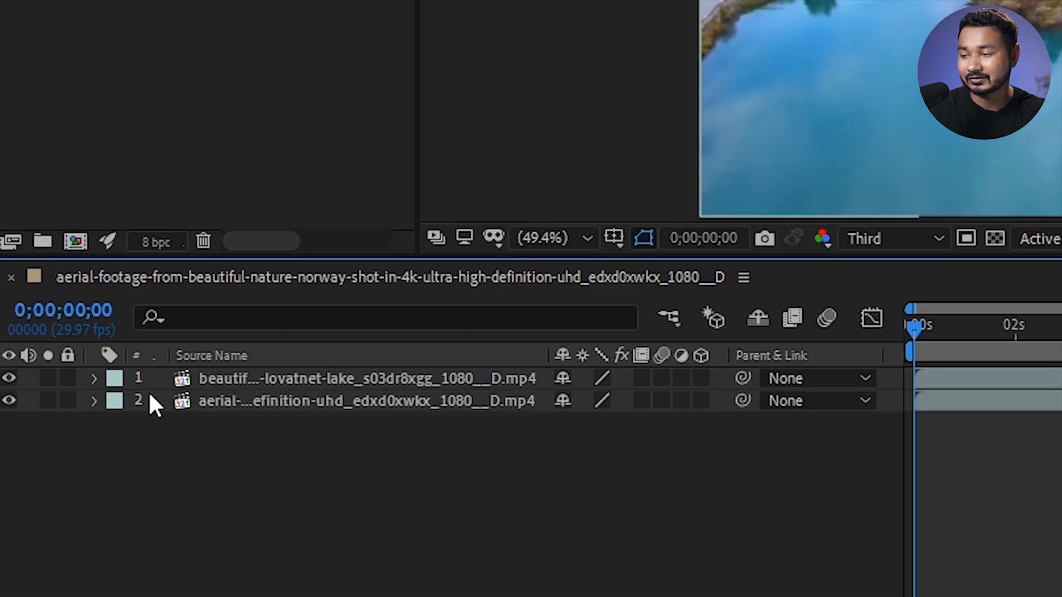
pyautogui.click(314, 403)
pyautogui.click(310, 380)
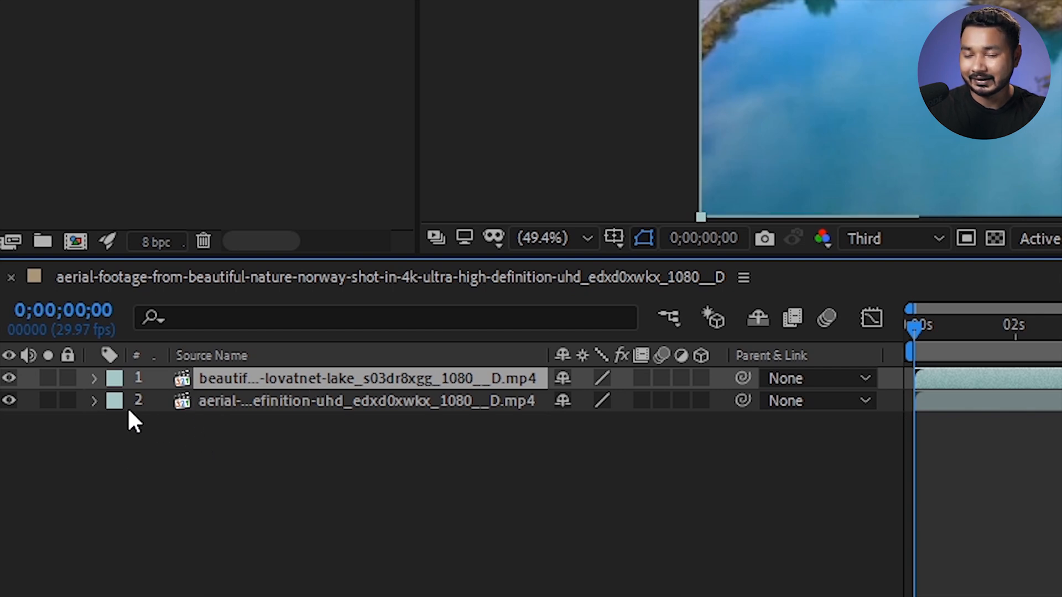
pyautogui.click(155, 423)
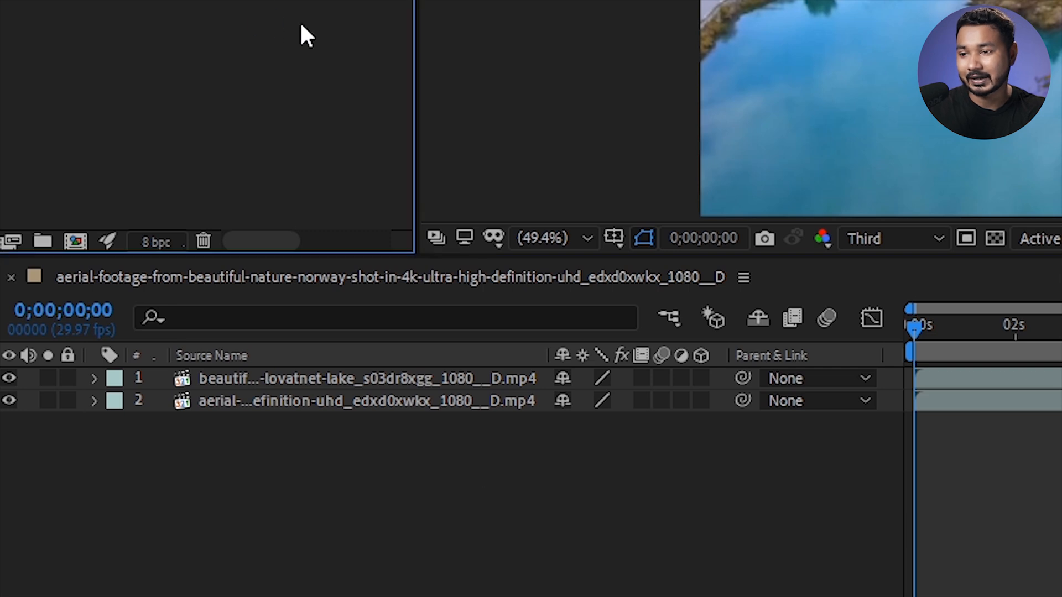
pyautogui.moveTo(190, 3); pyautogui.dragTo(196, 376)
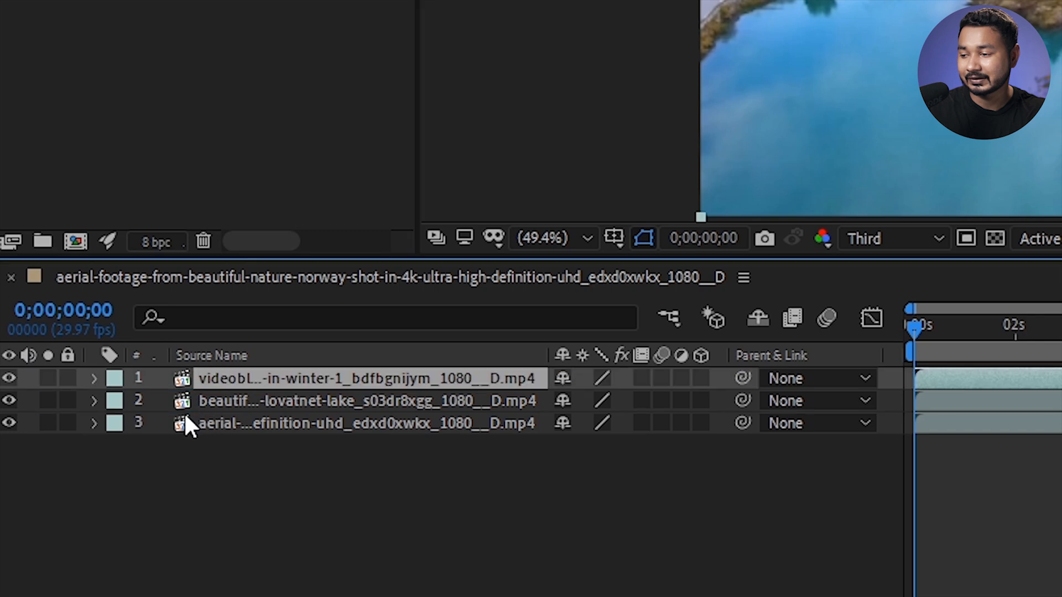
pyautogui.click(233, 425)
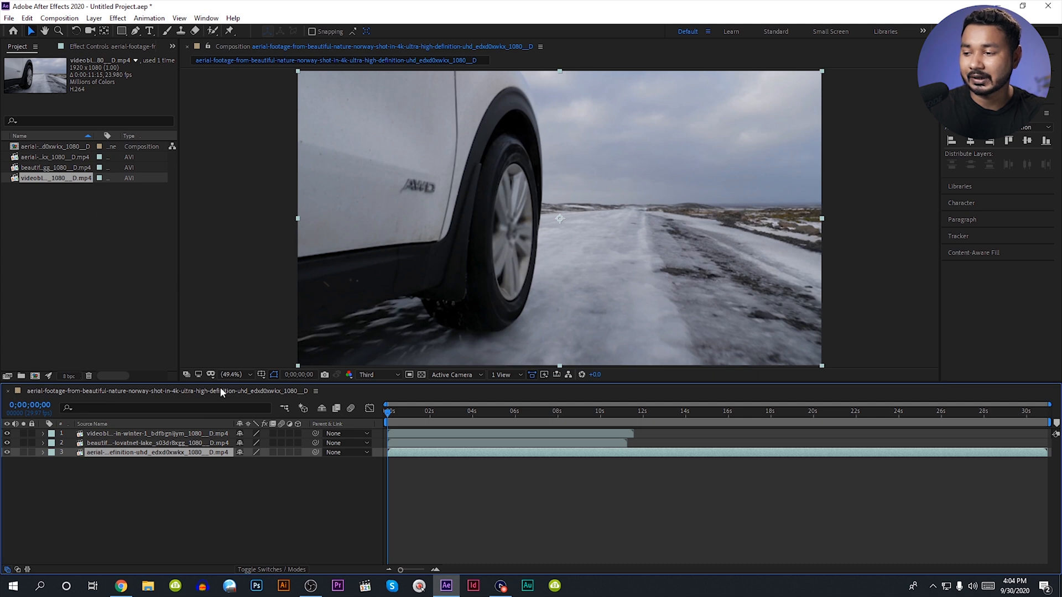
# Step: Delete all three clip layers from the composition's timeline
pyautogui.moveTo(142, 466); pyautogui.dragTo(129, 434)
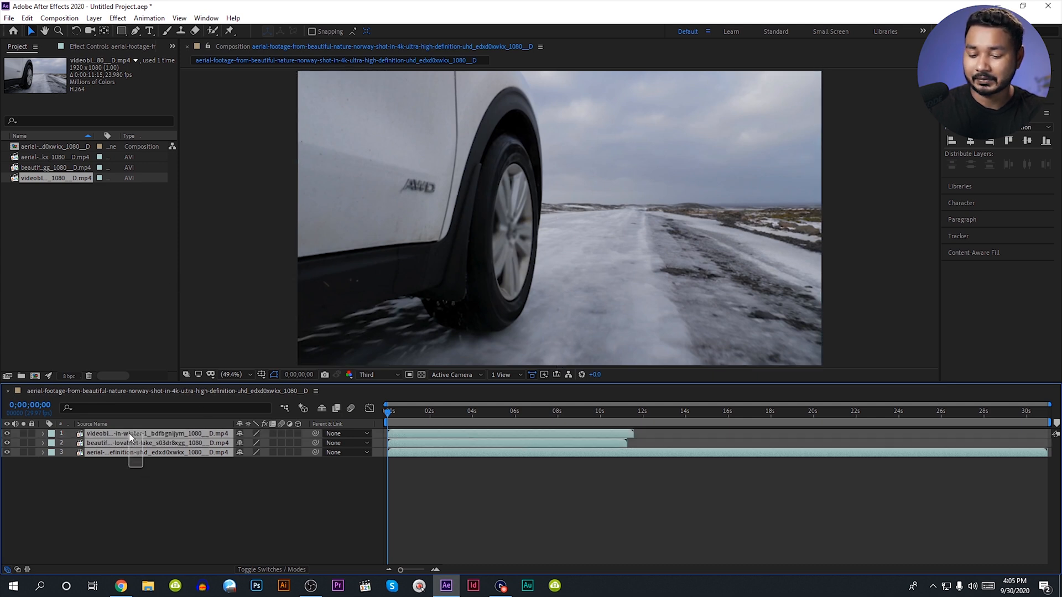
pyautogui.press('Delete')
pyautogui.click(55, 212)
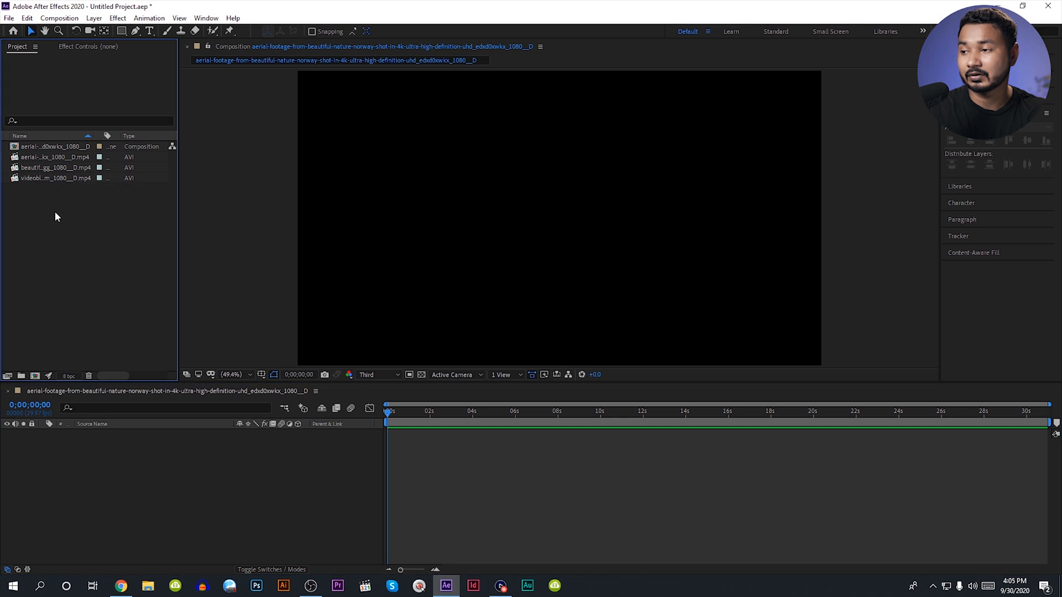
# Step: Open the aerial source clip in the Footage viewer beside the Composition viewer
pyautogui.click(53, 157)
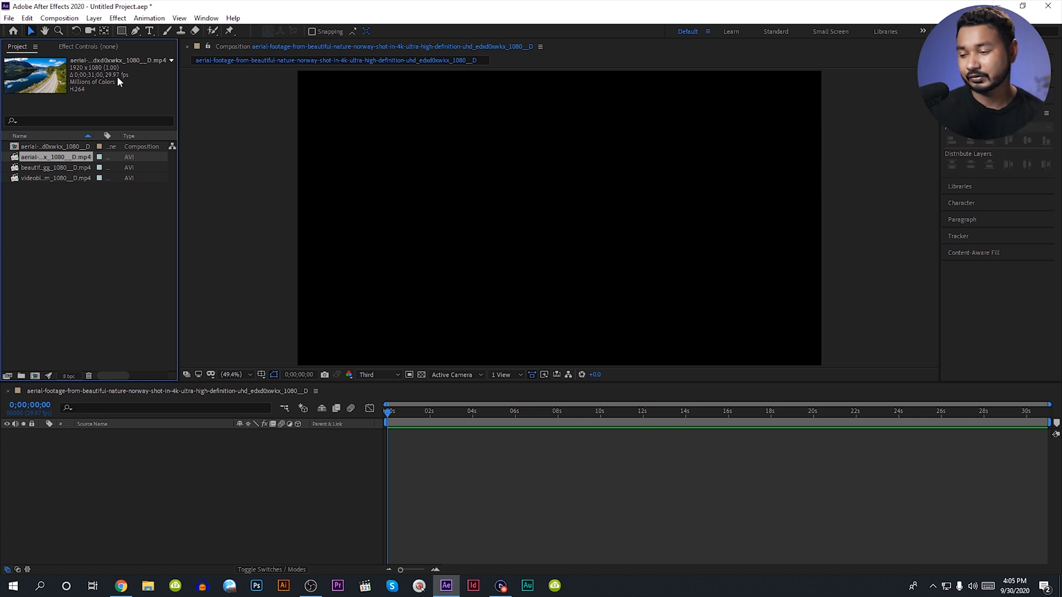
pyautogui.doubleClick(65, 160)
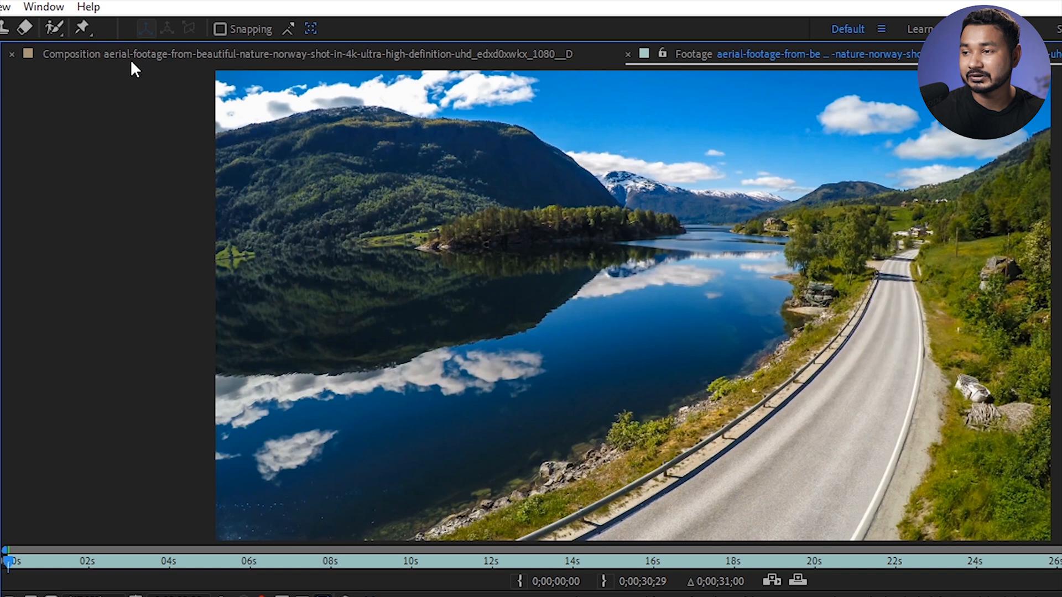
pyautogui.click(245, 44)
pyautogui.click(776, 54)
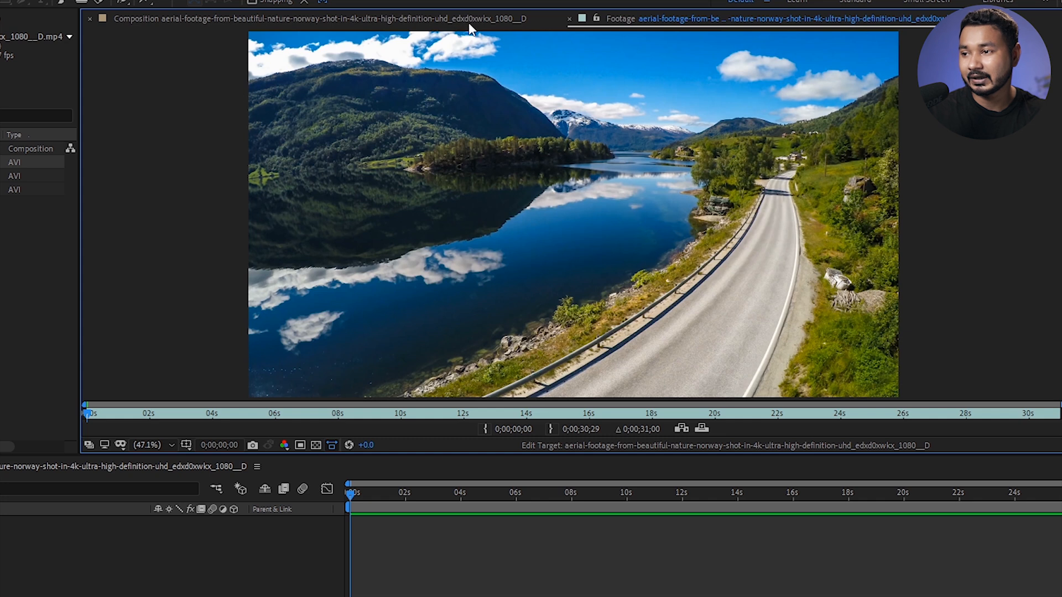
# Step: Scrub the empty composition to about 18 s in the Composition viewer, and return to the aerial clip's Footage viewer
pyautogui.click(464, 20)
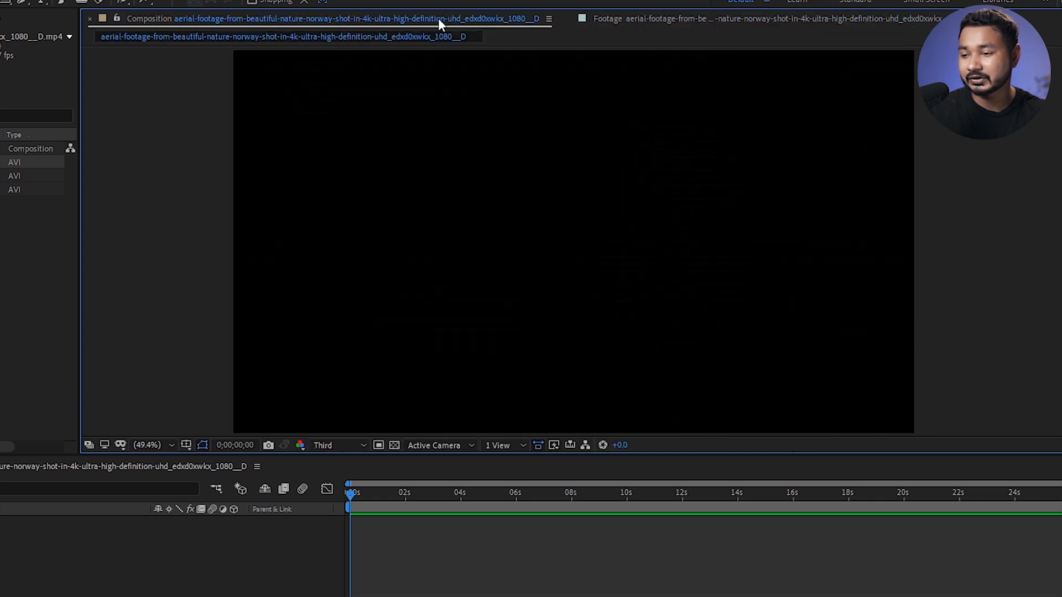
pyautogui.moveTo(401, 491); pyautogui.dragTo(843, 515)
pyautogui.click(641, 21)
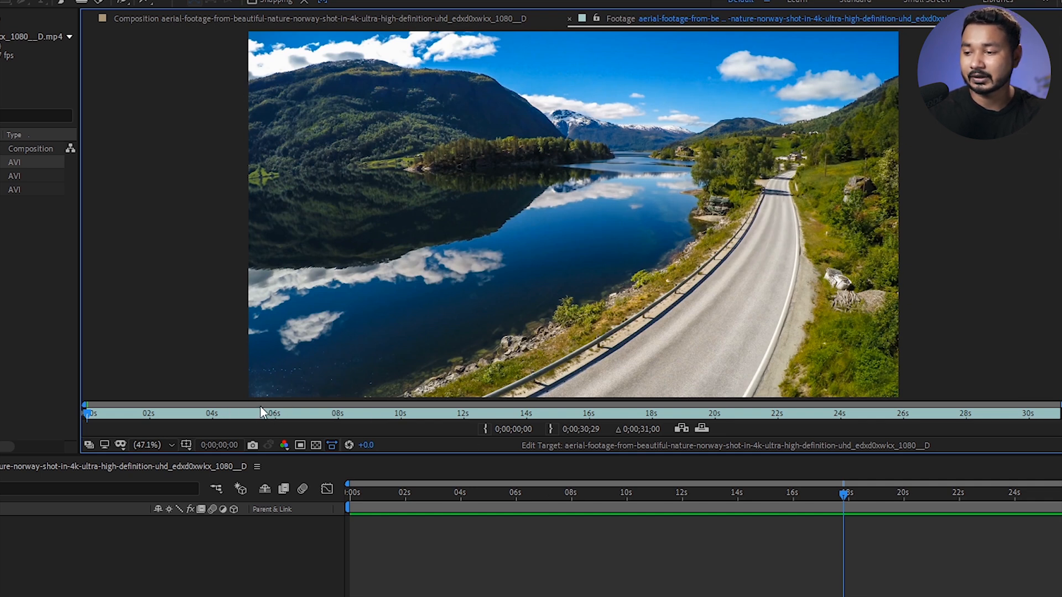
# Step: Set the aerial clip's In point to 0;00;10;19 in the Footage viewer
pyautogui.click(280, 419)
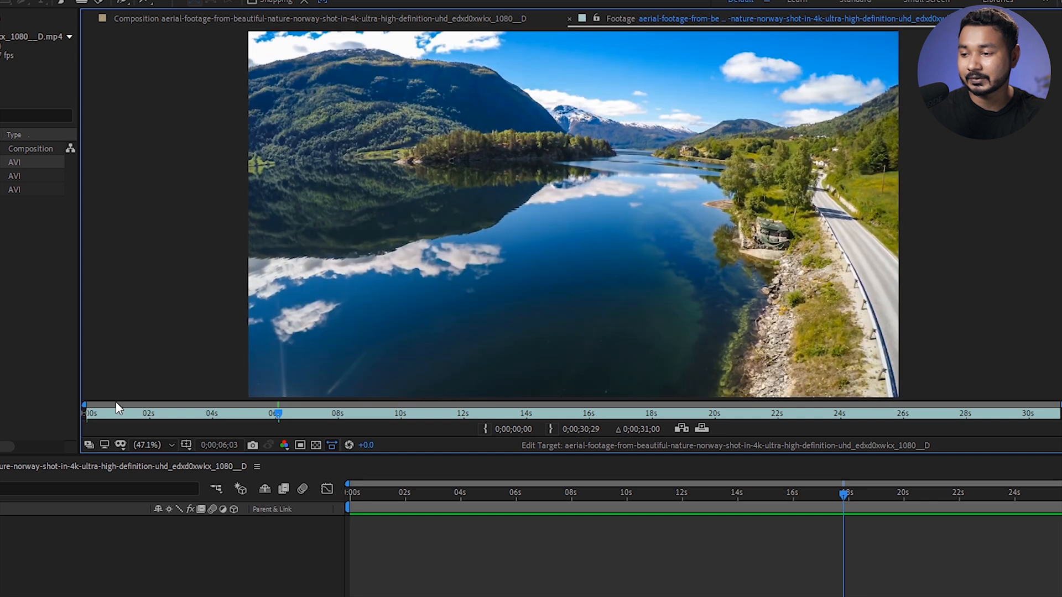
pyautogui.moveTo(279, 419); pyautogui.dragTo(419, 416)
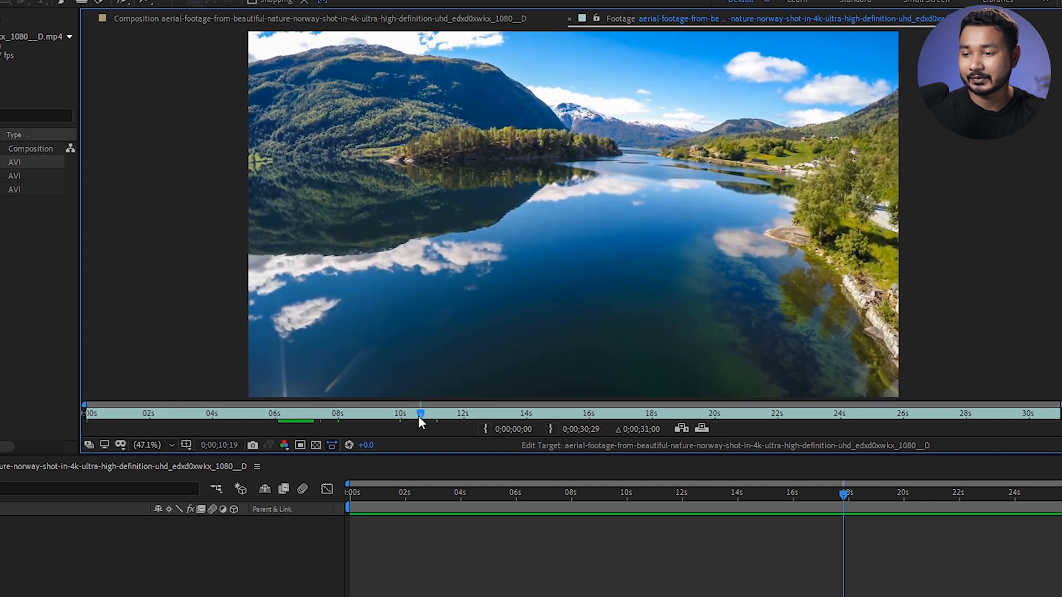
pyautogui.click(486, 433)
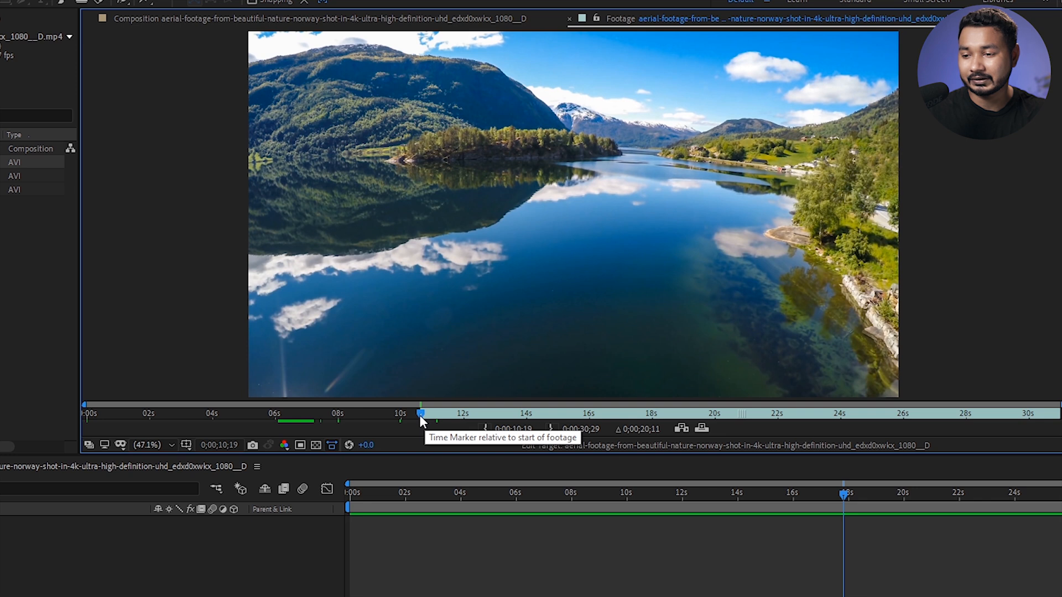
# Step: Set the aerial clip's Out point to 0;00;22;21 in the Footage viewer and add the trimmed clip to the composition's timeline
pyautogui.moveTo(612, 414); pyautogui.dragTo(800, 415)
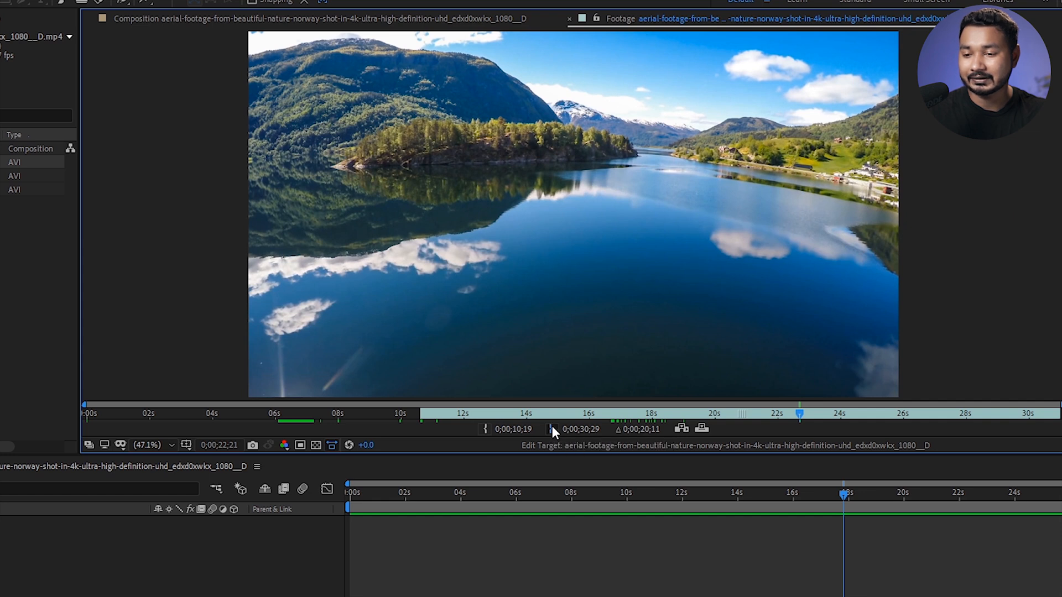
pyautogui.click(552, 428)
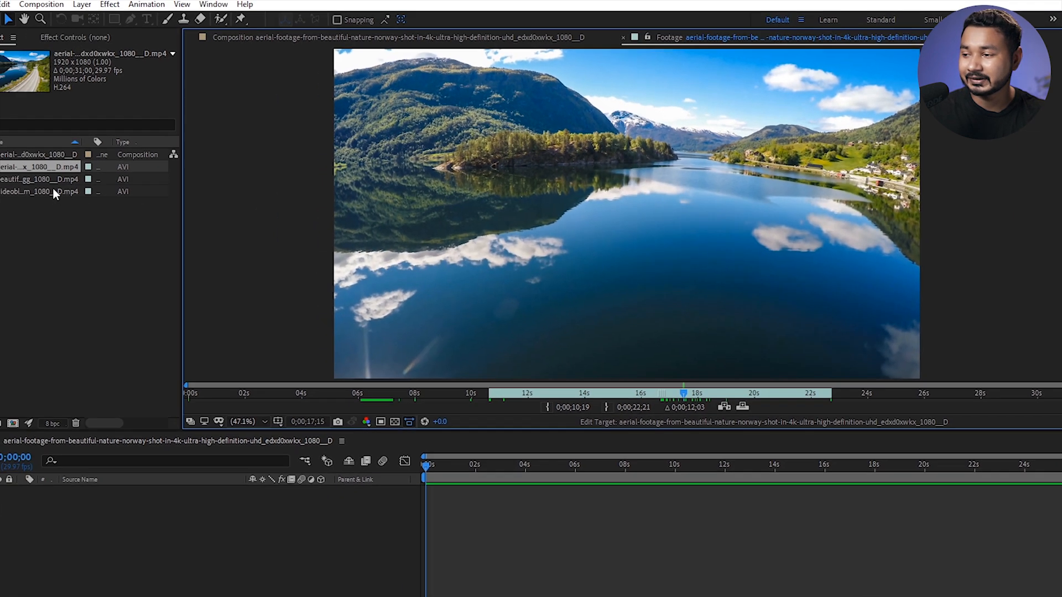
pyautogui.moveTo(27, 167); pyautogui.dragTo(149, 497)
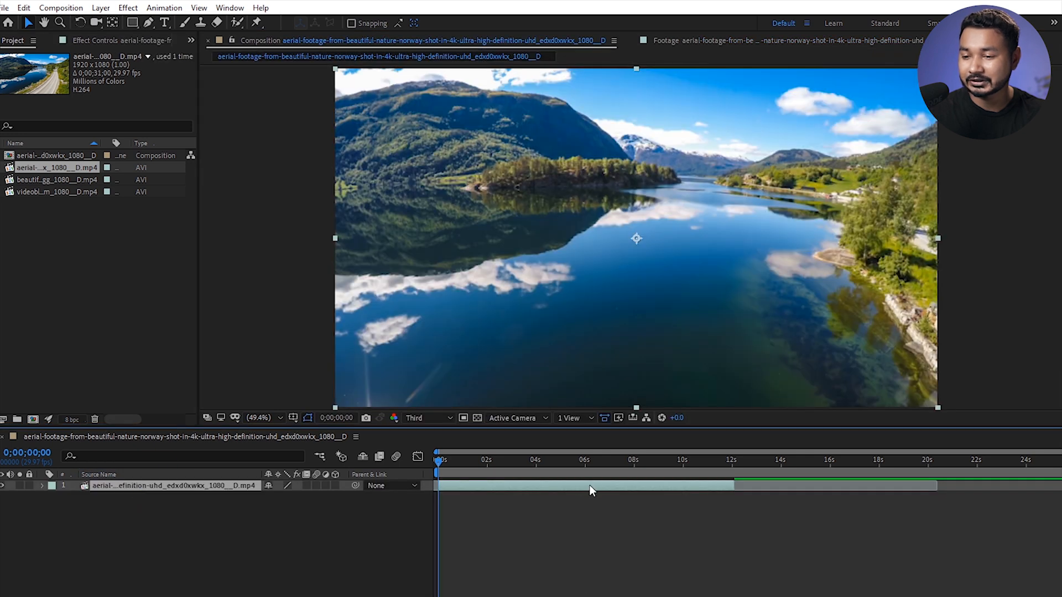
# Step: Move the aerial layer to start at about 11 s, and scrub back across its beginning to 0;00;10;24
pyautogui.moveTo(587, 485); pyautogui.dragTo(800, 492)
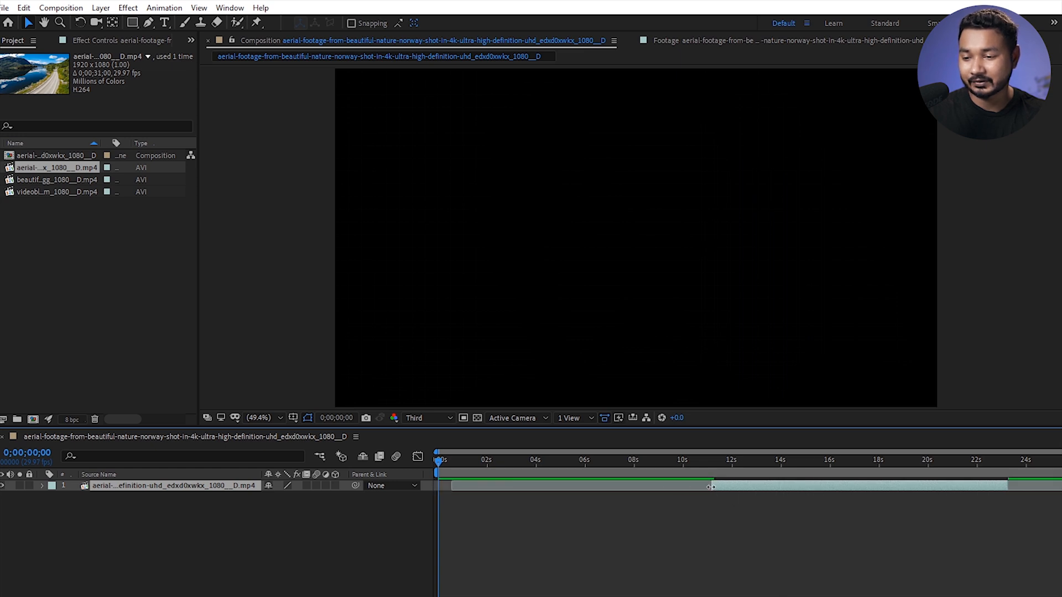
pyautogui.click(722, 460)
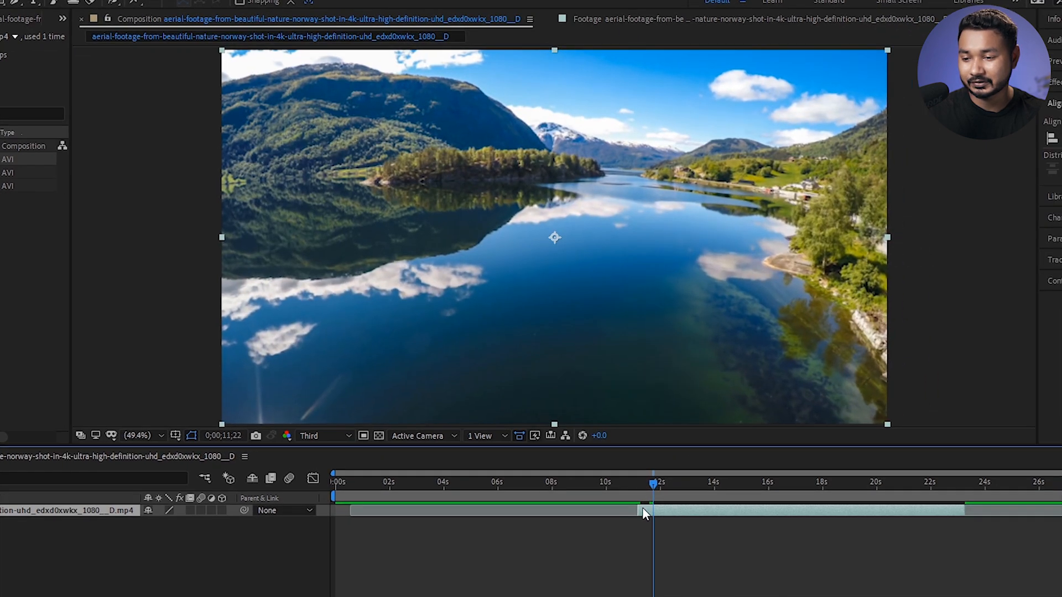
pyautogui.moveTo(653, 474); pyautogui.dragTo(627, 486)
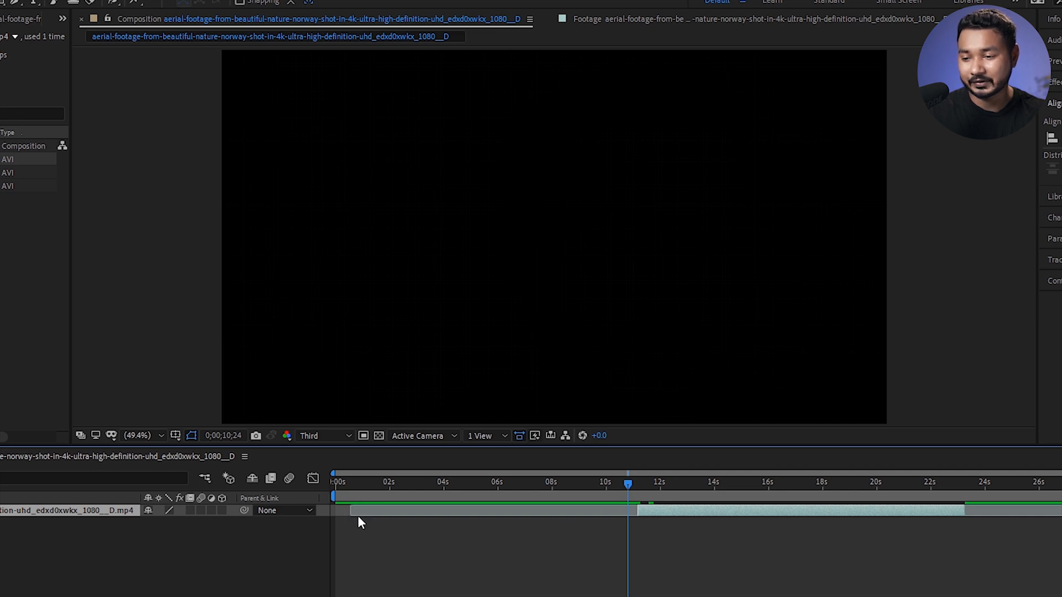
# Step: Extend the aerial layer's trimmed ends to about 9 s and 25.5 s, and move the layer to the composition's start
pyautogui.moveTo(637, 511); pyautogui.dragTo(573, 519)
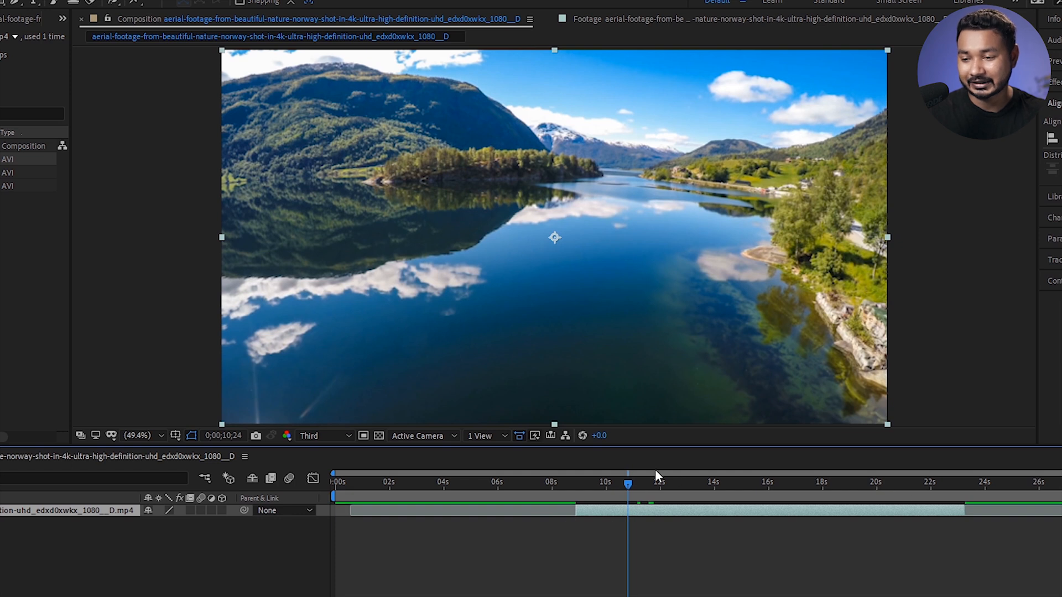
pyautogui.moveTo(632, 484); pyautogui.dragTo(1026, 512)
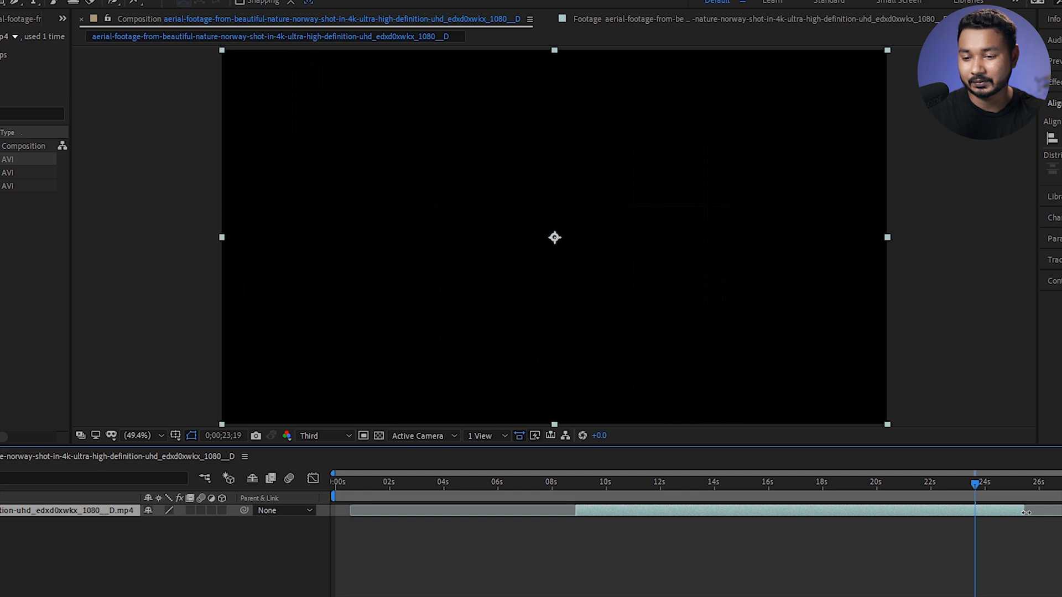
pyautogui.moveTo(928, 515); pyautogui.dragTo(657, 513)
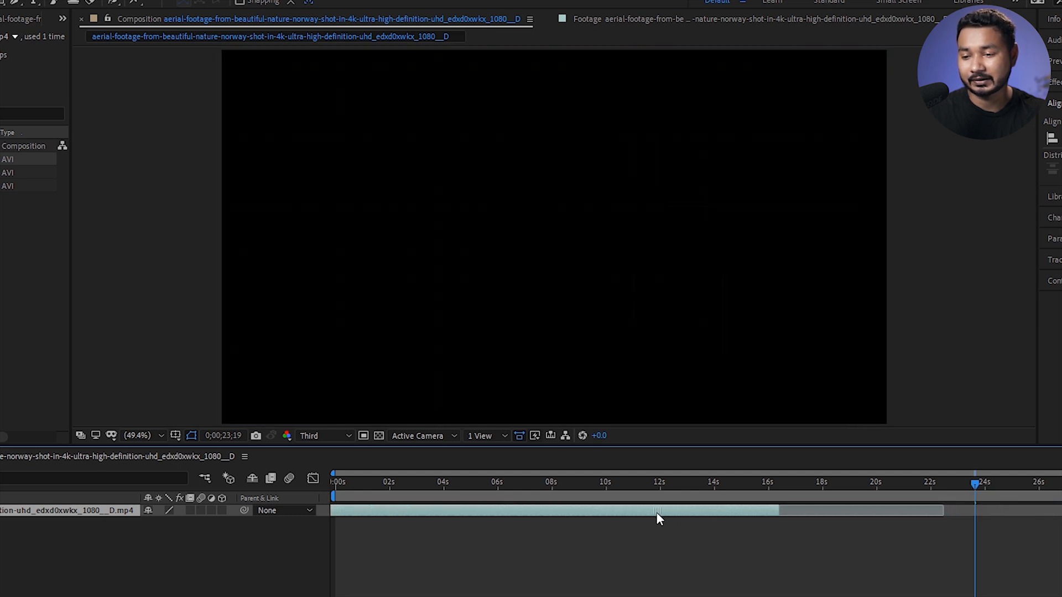
pyautogui.moveTo(600, 485); pyautogui.dragTo(397, 485)
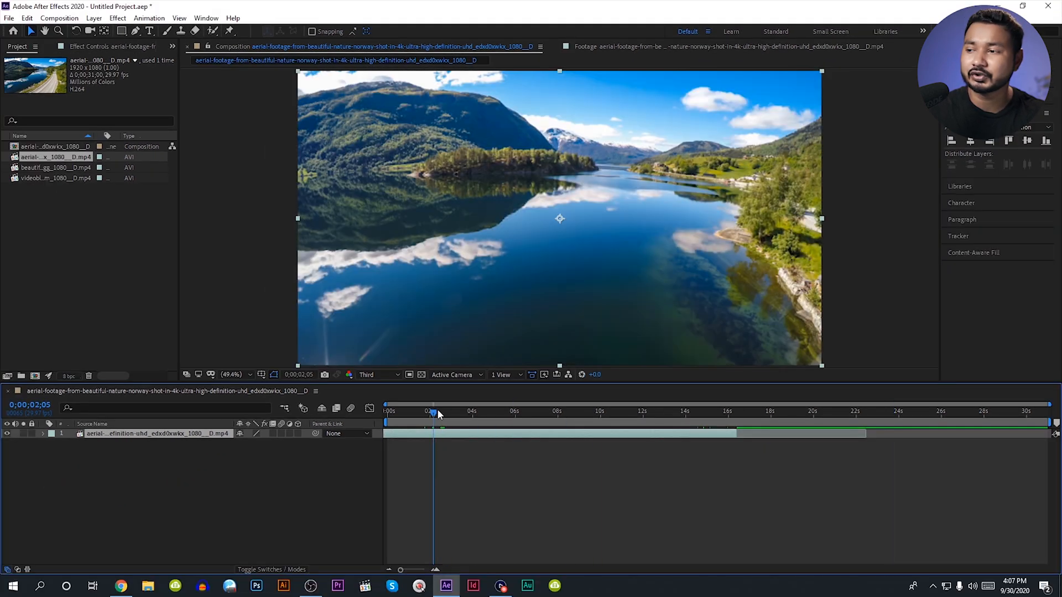
# Step: Examine the composition's duration in its Composition Settings without changing it
pyautogui.click(58, 148)
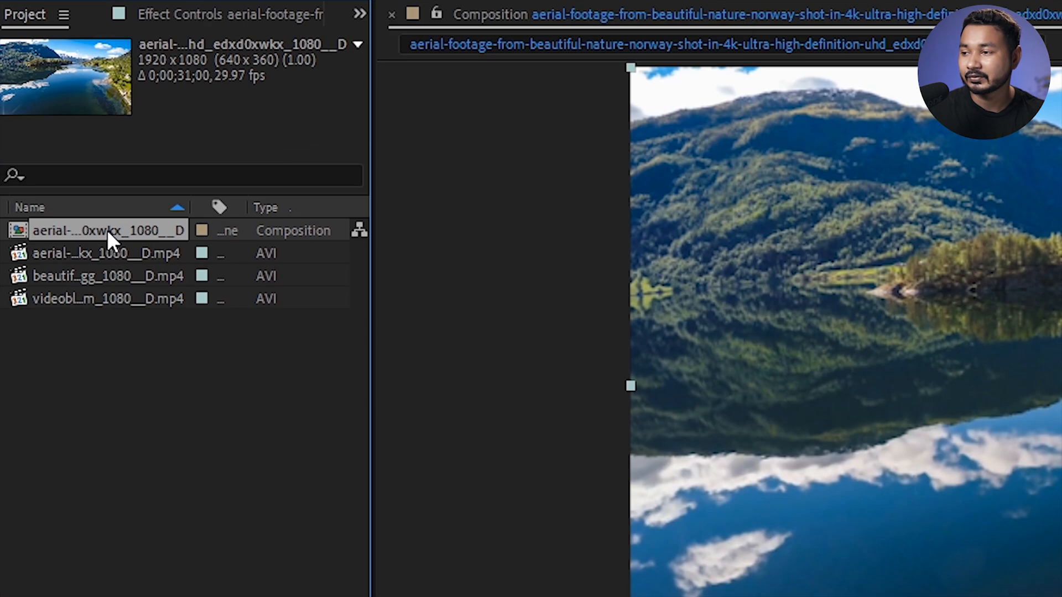
pyautogui.rightClick(107, 230)
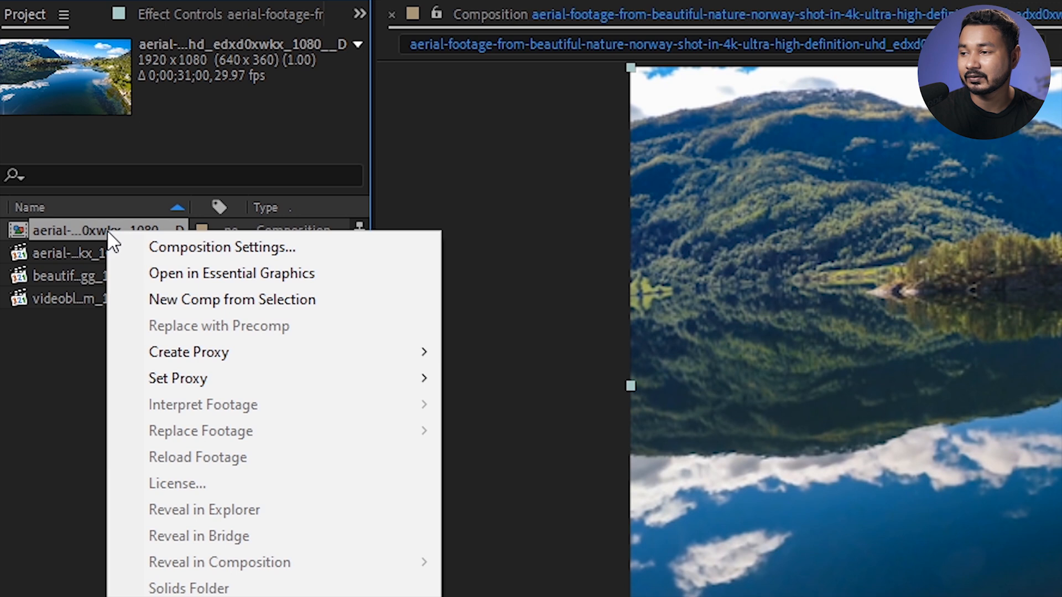
pyautogui.click(147, 239)
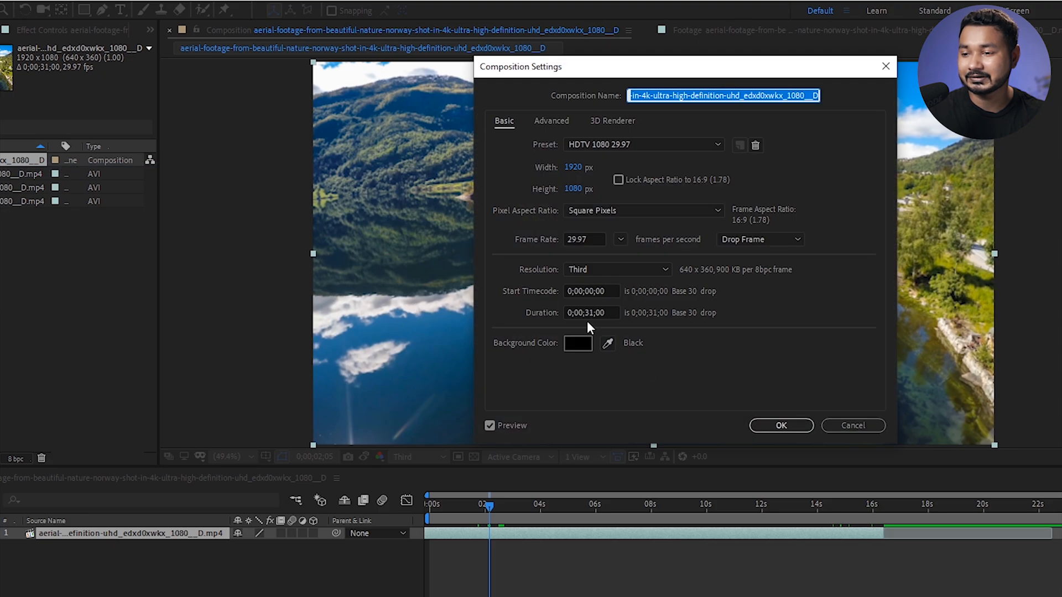
pyautogui.click(590, 312)
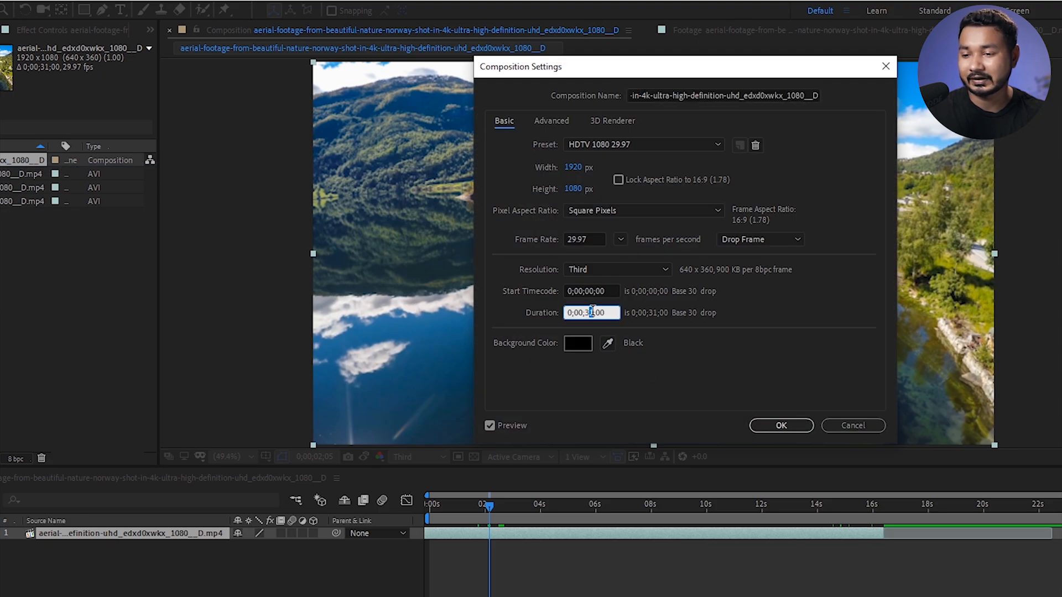
pyautogui.click(836, 424)
# Step: Add the videoblocks winter clip below the aerial layer and move it to start at about 22 s
pyautogui.moveTo(922, 413); pyautogui.dragTo(1047, 421)
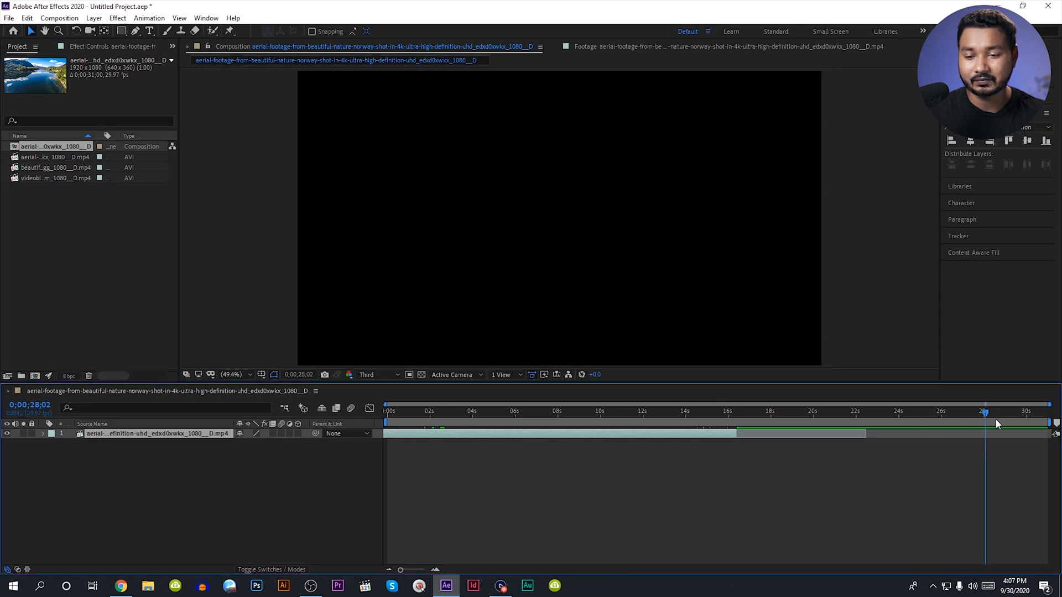
pyautogui.moveTo(36, 178); pyautogui.dragTo(249, 456)
pyautogui.moveTo(441, 445); pyautogui.dragTo(905, 446)
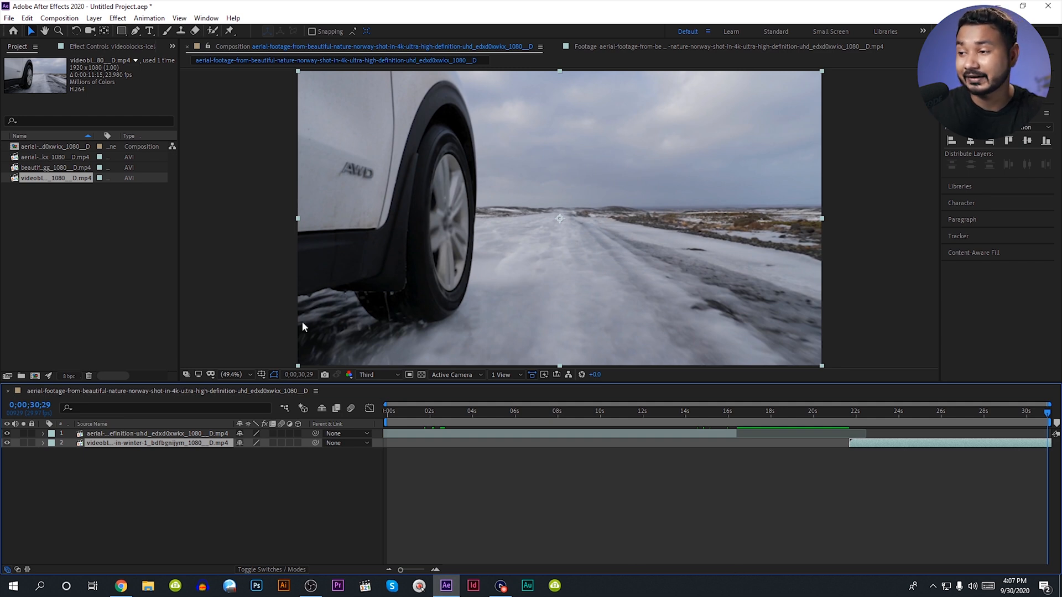
# Step: Set the composition's duration to 0;00;50;00 in its Composition Settings
pyautogui.click(46, 147)
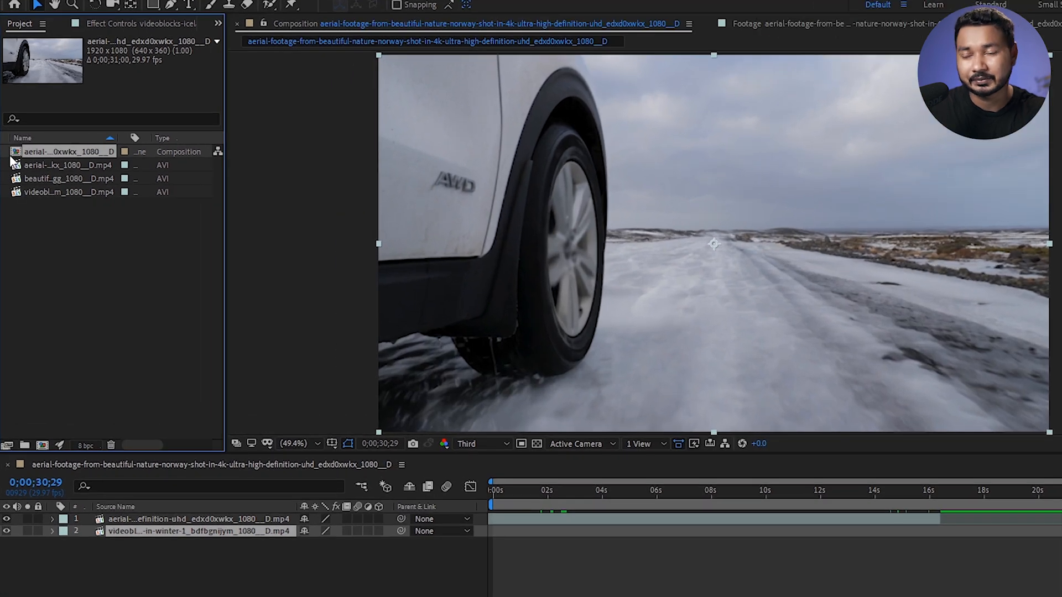
pyautogui.rightClick(21, 156)
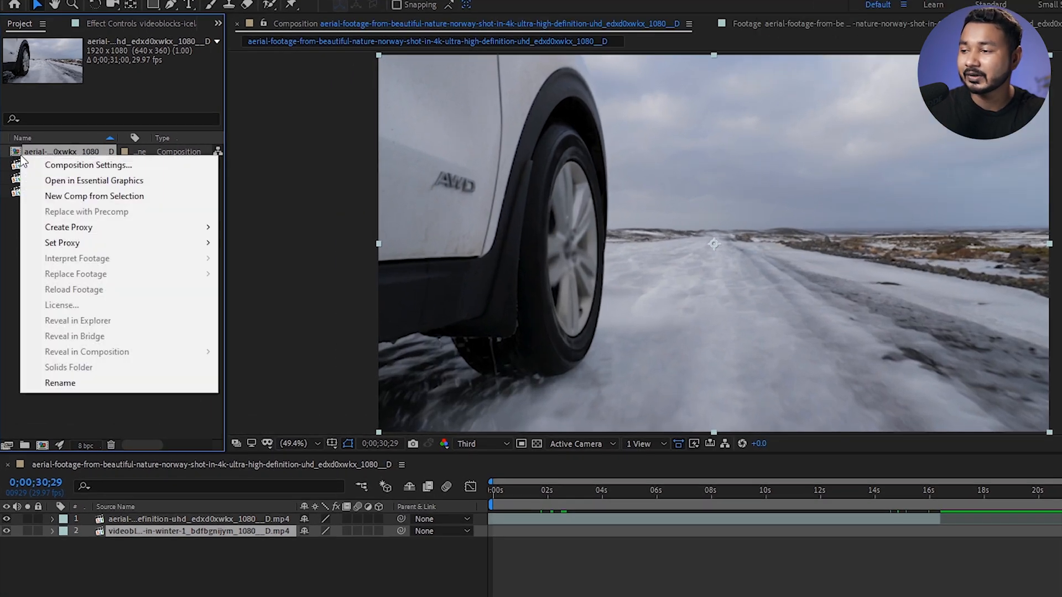
pyautogui.click(89, 166)
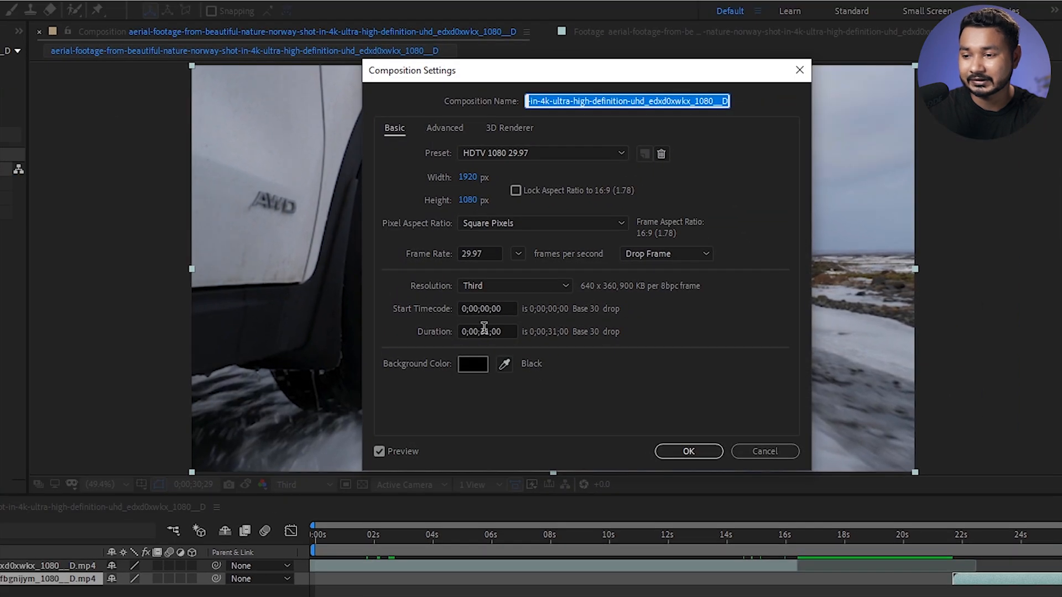
pyautogui.click(487, 331)
pyautogui.press('BackSpace')
pyautogui.press('BackSpace')
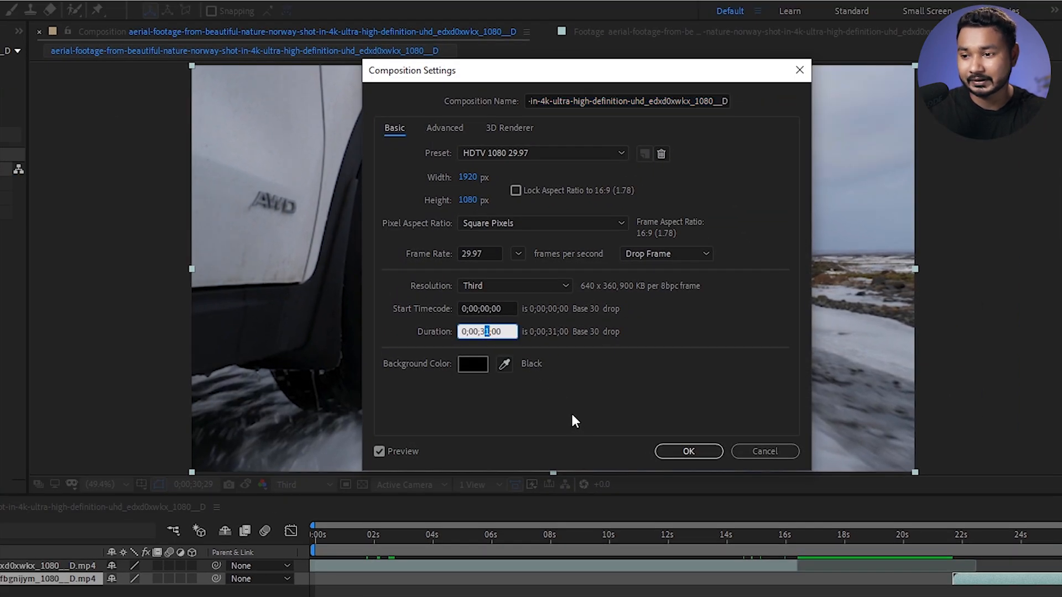
pyautogui.write('50')
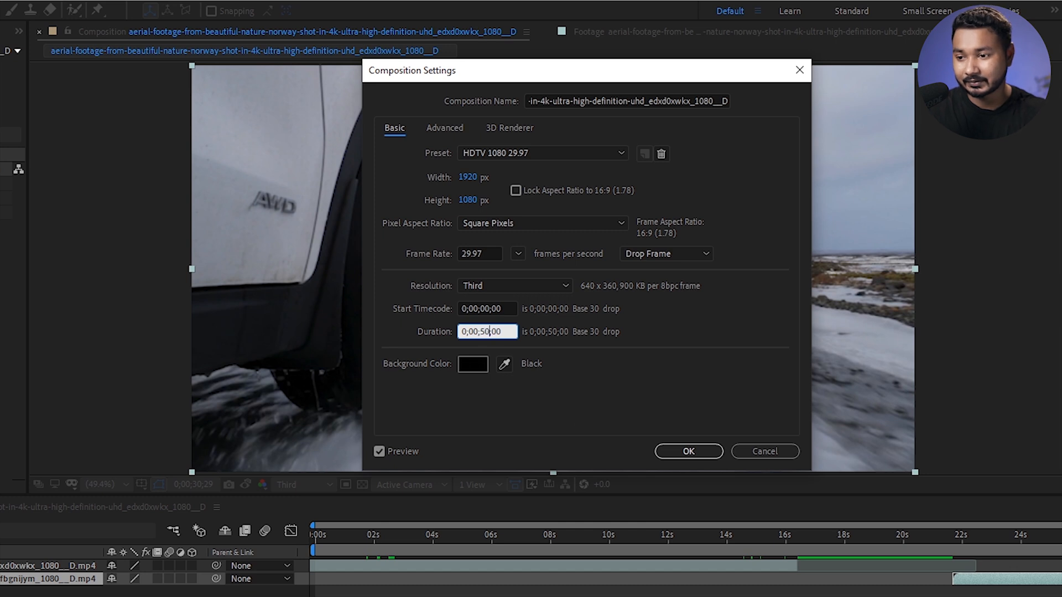
pyautogui.click(701, 450)
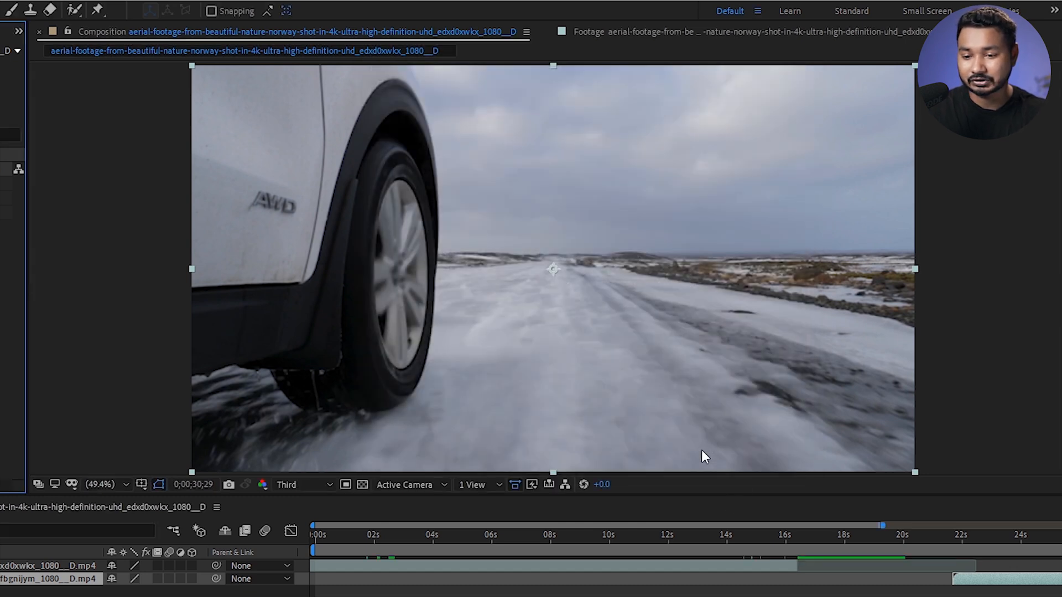
# Step: Fit the whole 50-second composition in the timeline and scrub from its end back to 0;00;00;00
pyautogui.moveTo(1047, 414); pyautogui.dragTo(1060, 415)
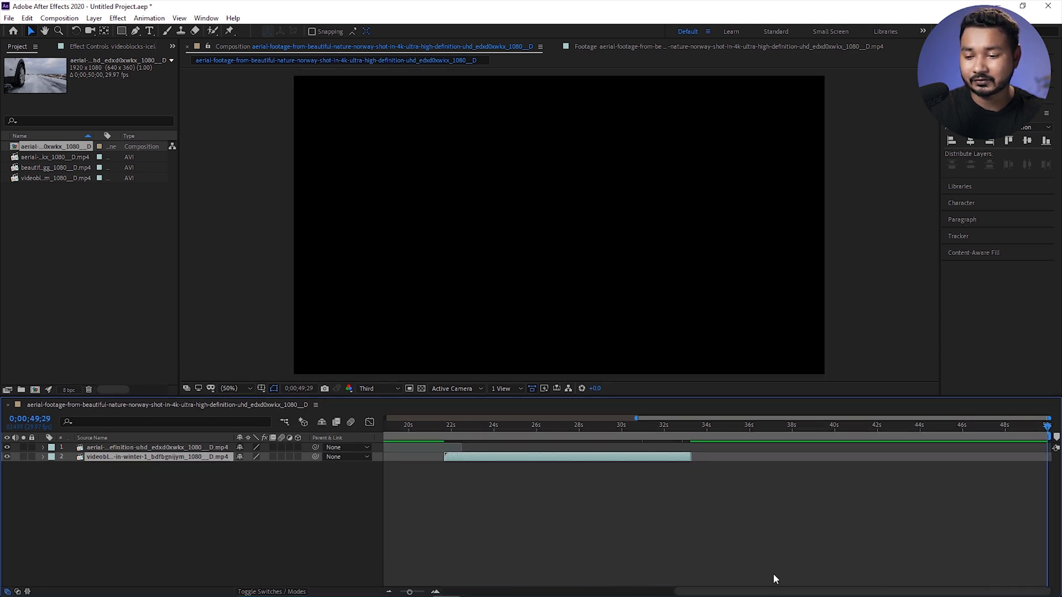
pyautogui.moveTo(799, 595); pyautogui.dragTo(653, 582)
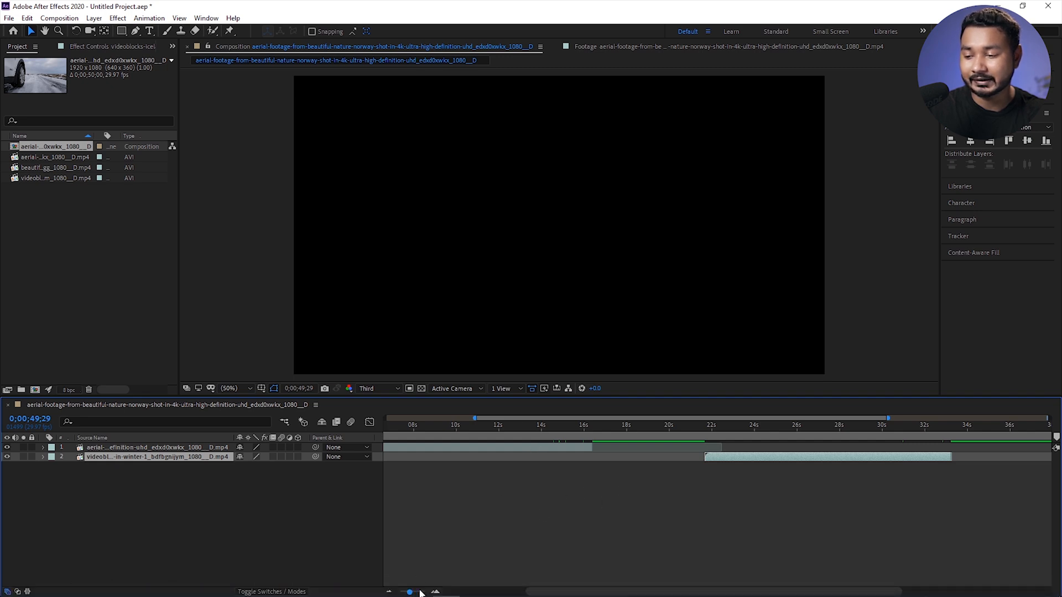
pyautogui.click(420, 593)
pyautogui.moveTo(420, 593)
pyautogui.mouseDown()
pyautogui.moveTo(408, 593)
pyautogui.moveTo(441, 593)
pyautogui.moveTo(401, 592)
pyautogui.mouseUp()
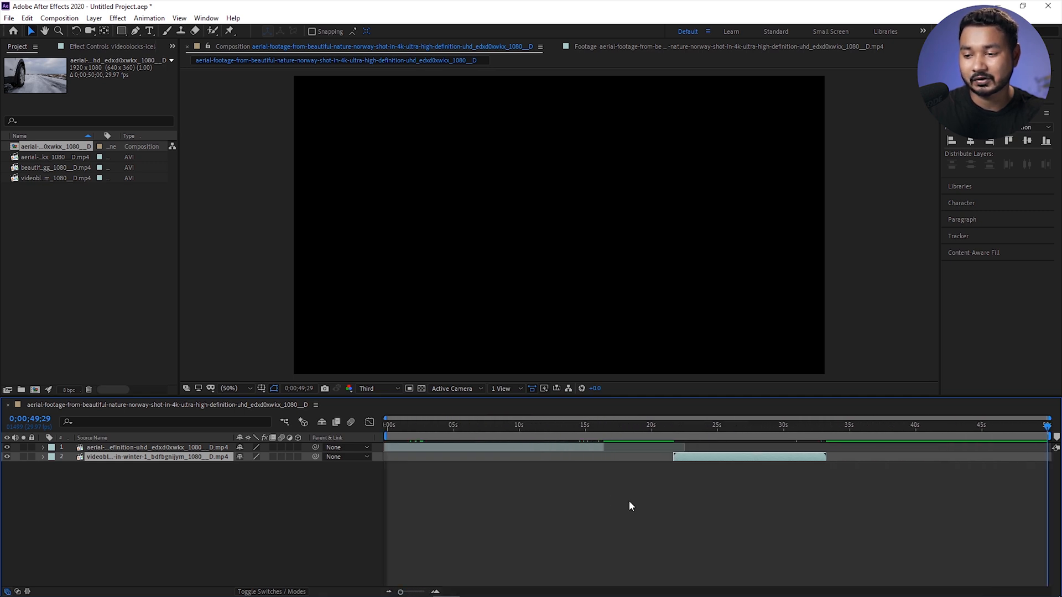
pyautogui.moveTo(524, 428); pyautogui.dragTo(1058, 429)
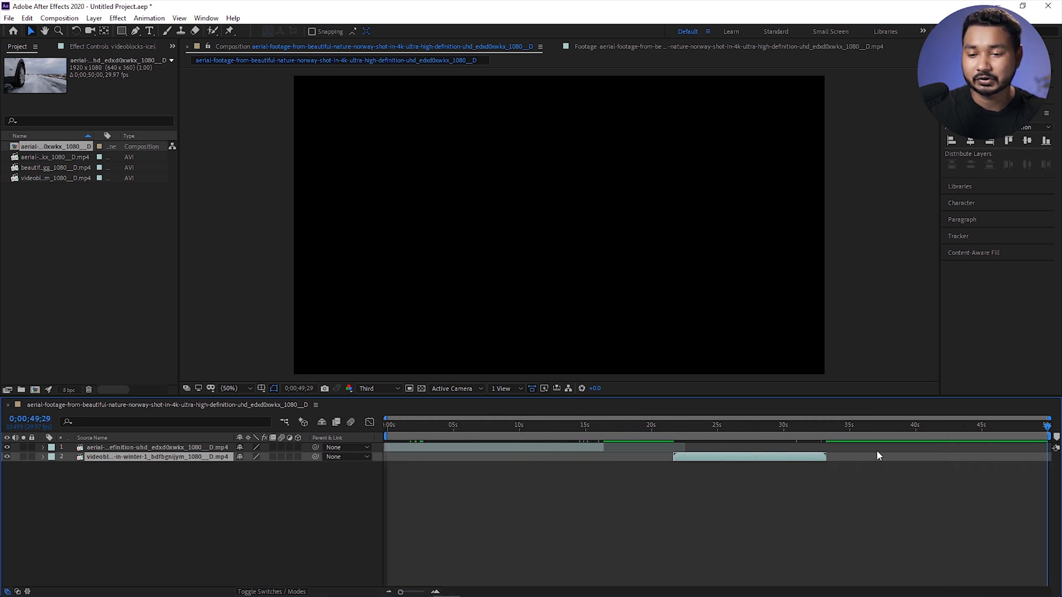
pyautogui.moveTo(789, 429); pyautogui.dragTo(281, 442)
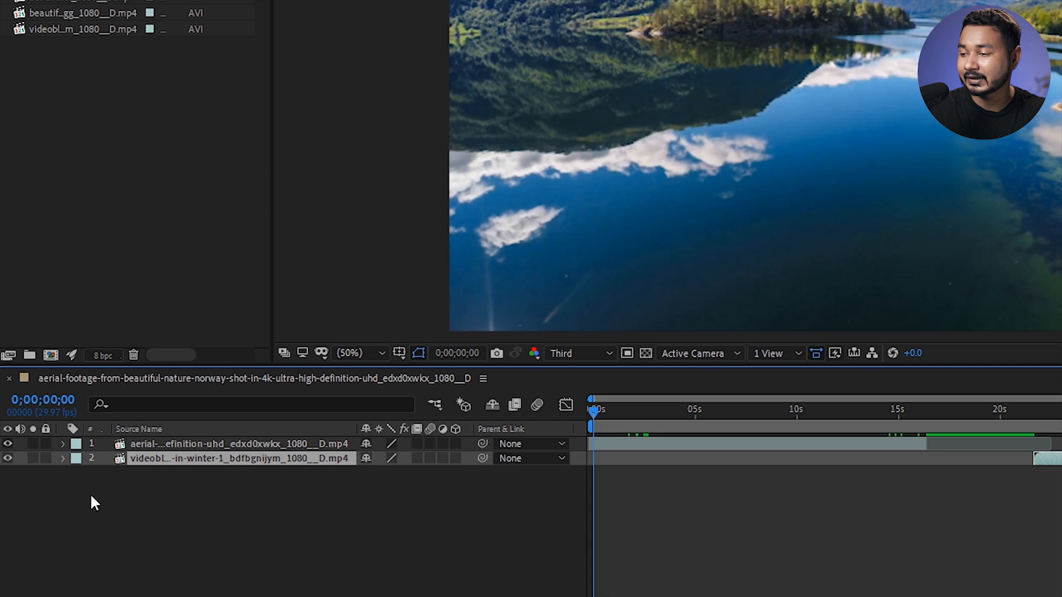
# Step: Deselect the winter layer and set the composition's current time to 0;00;10;00
pyautogui.click(62, 488)
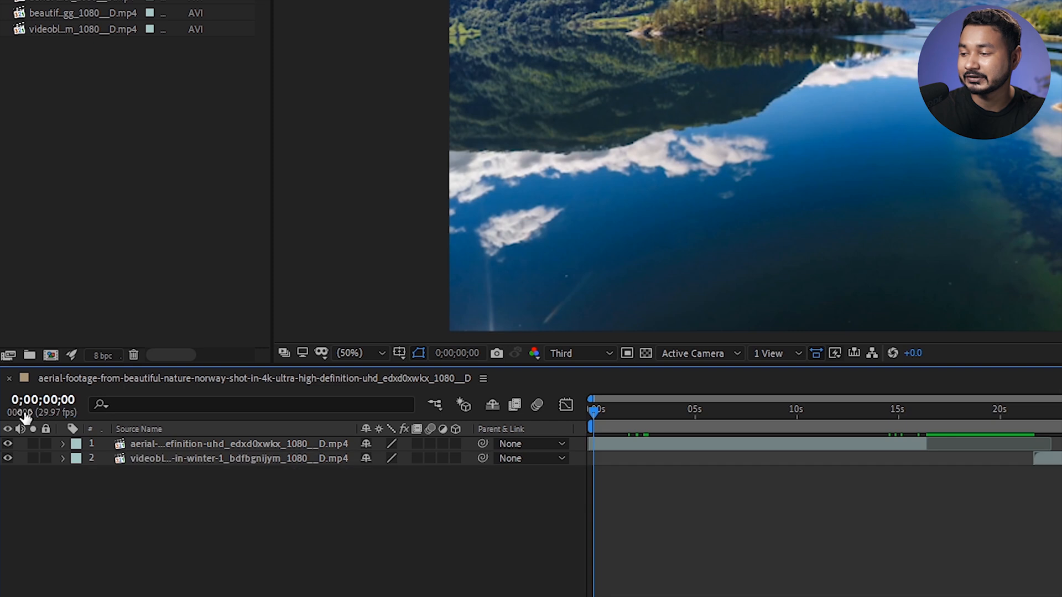
pyautogui.click(51, 406)
pyautogui.click(56, 402)
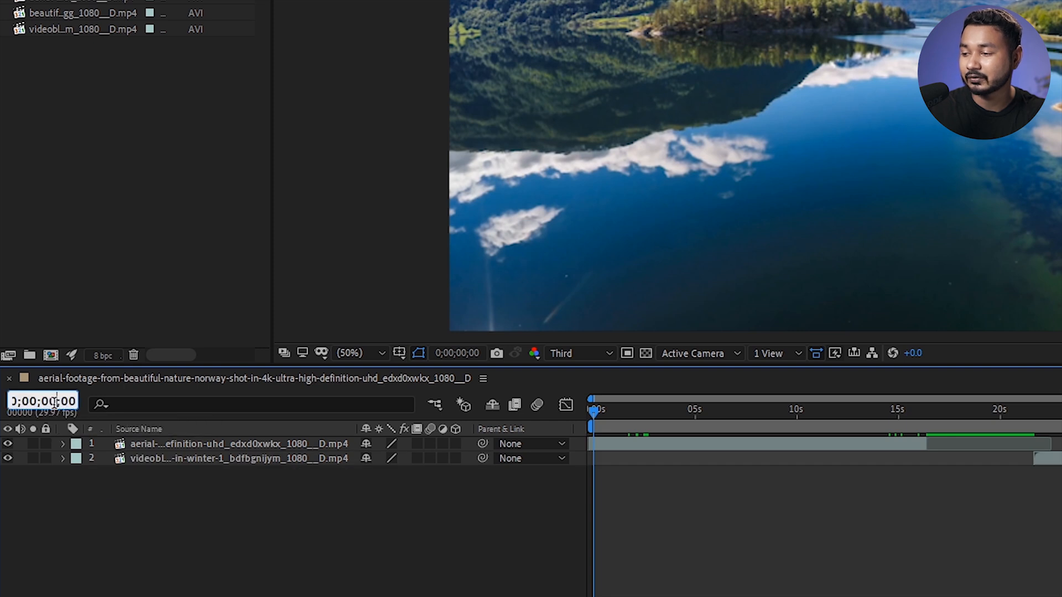
pyautogui.moveTo(57, 401); pyautogui.dragTo(44, 400)
pyautogui.write('10')
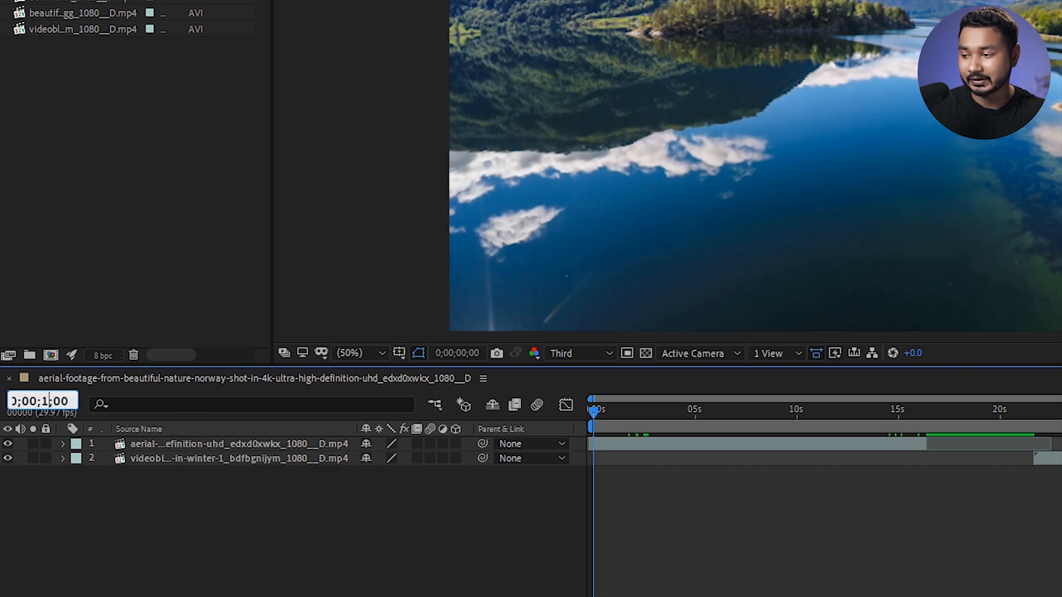
pyautogui.press('Return')
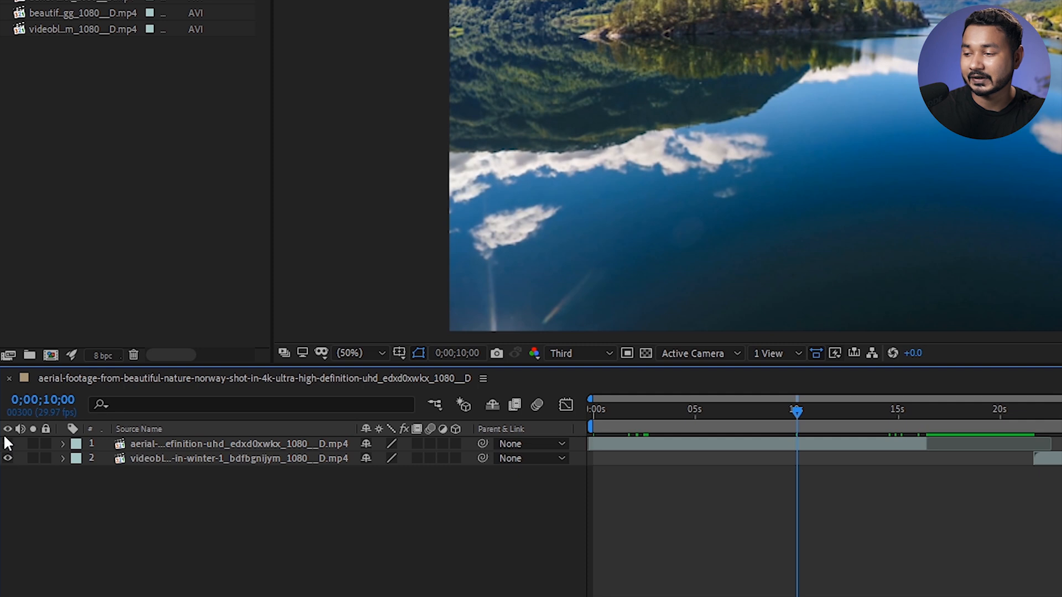
# Step: Scrub to 0;00;26;16 within the winter layer and switch off that layer's visibility
pyautogui.click(246, 463)
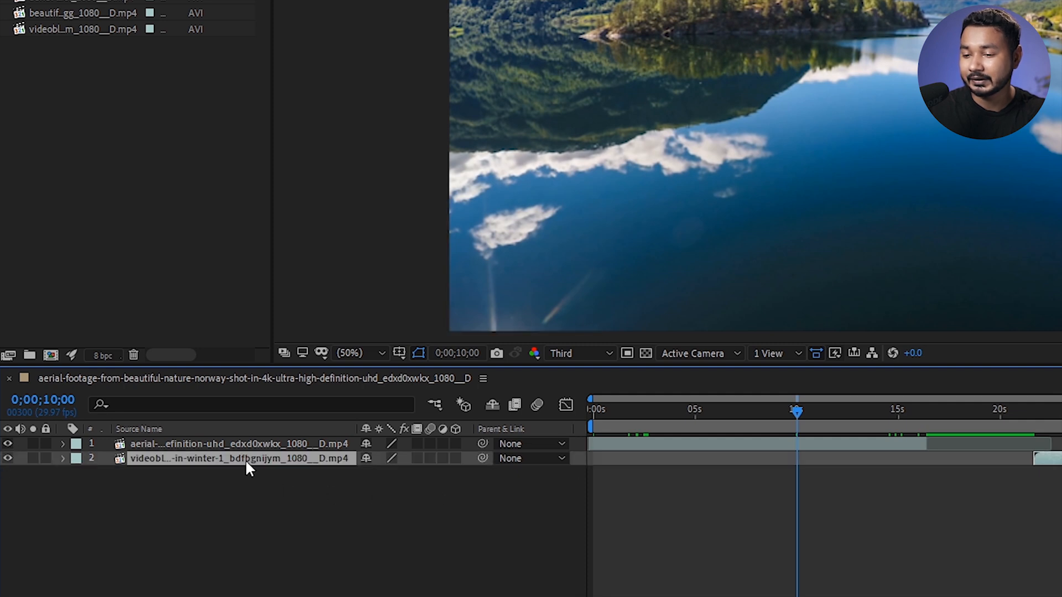
pyautogui.moveTo(1059, 412); pyautogui.dragTo(1061, 412)
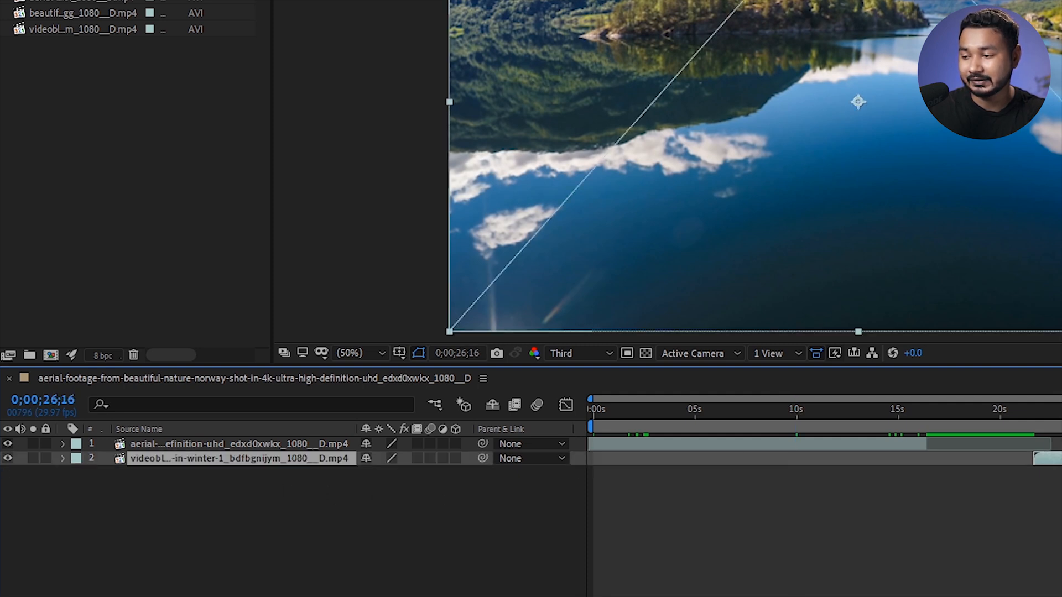
pyautogui.click(1061, 509)
pyautogui.click(1055, 458)
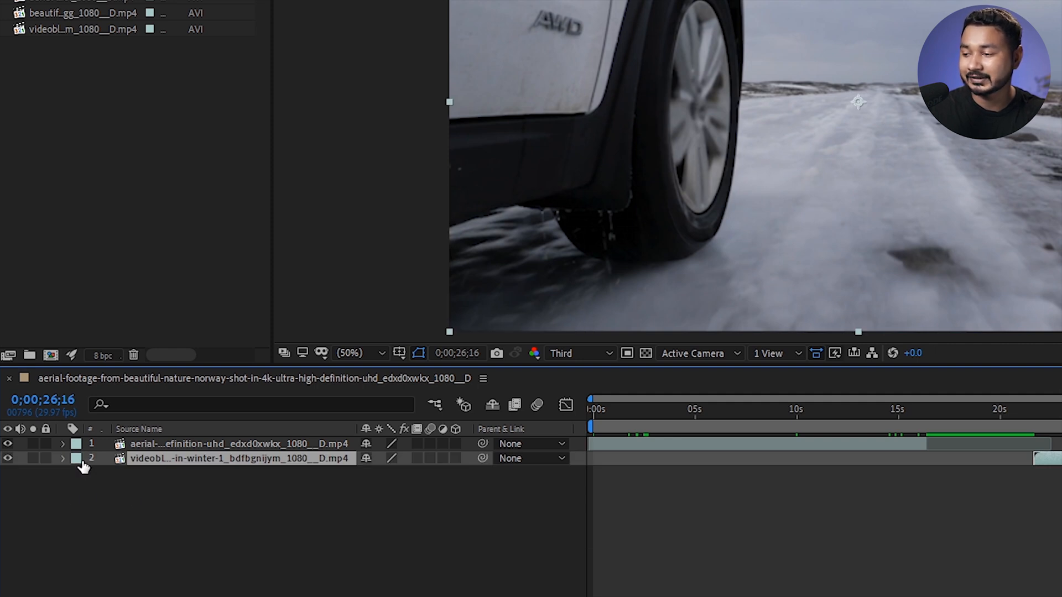
pyautogui.click(7, 458)
# Step: Scrub back to 0;00;17;20 and move the aerial layer to start at about 5 s
pyautogui.moveTo(1059, 412); pyautogui.dragTo(952, 442)
pyautogui.moveTo(810, 445); pyautogui.dragTo(948, 433)
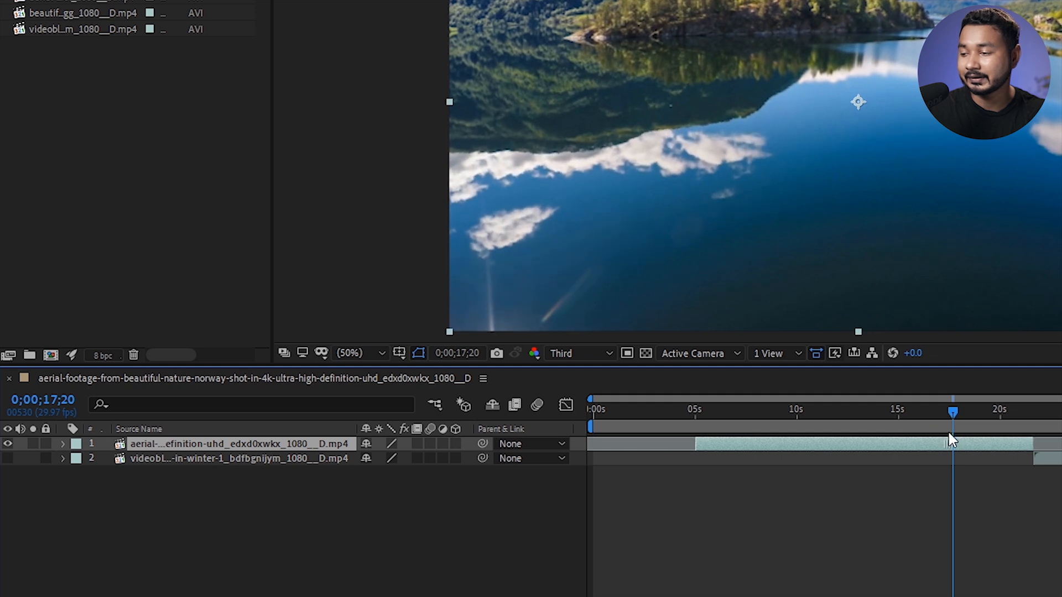
# Step: Switch the winter layer's visibility back on and scrub to 0;00;25;25
pyautogui.click(7, 458)
pyautogui.moveTo(1057, 412); pyautogui.dragTo(1061, 412)
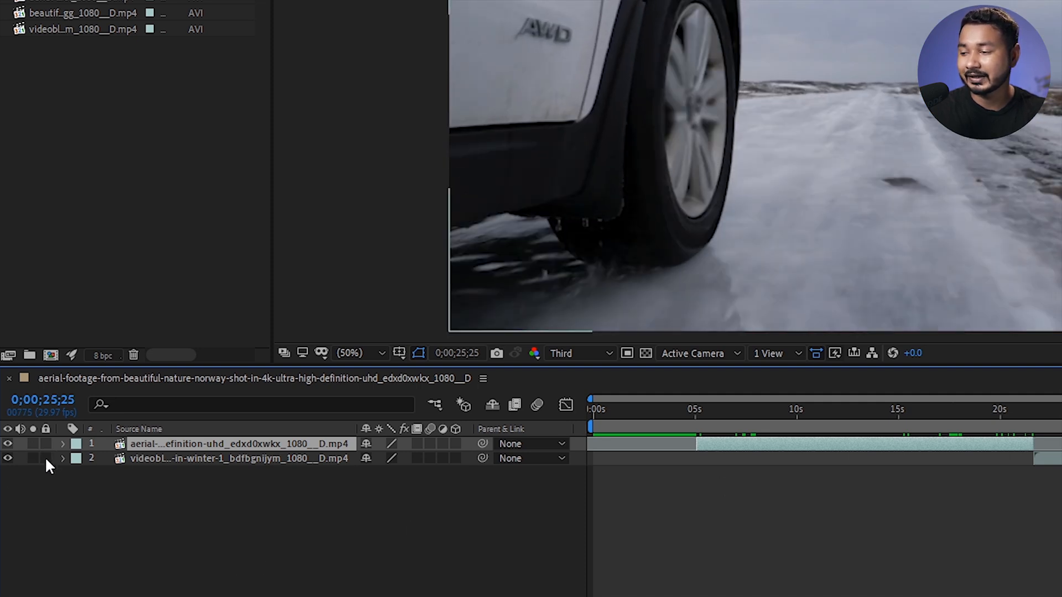
# Step: Add the aerial and winter clips to the composition again and move the layer 3 winter clip to start at about 3 s
pyautogui.click(104, 70)
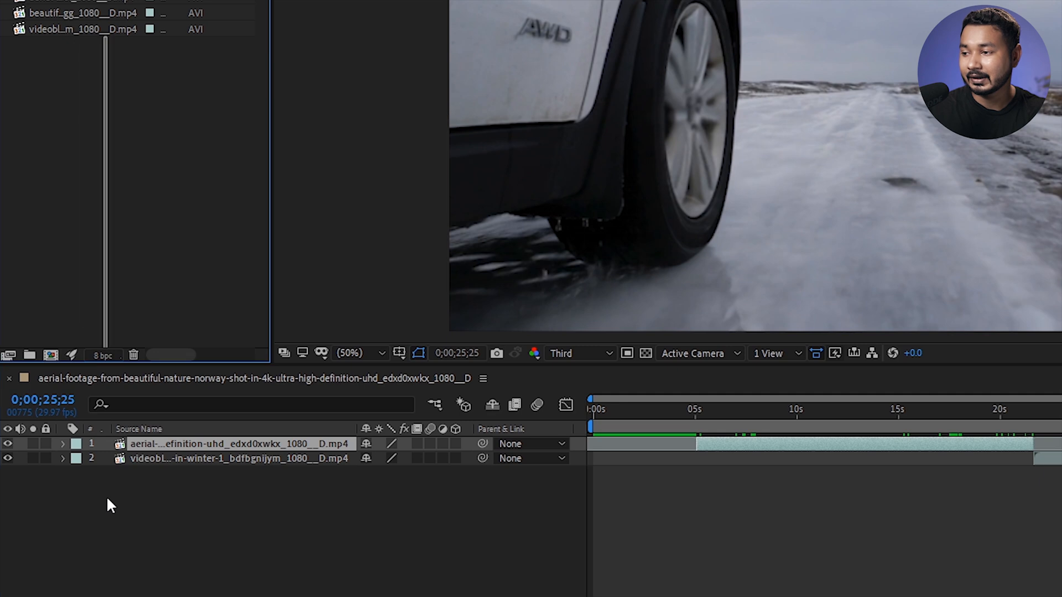
pyautogui.moveTo(85, 29); pyautogui.dragTo(132, 497)
pyautogui.moveTo(176, 468); pyautogui.dragTo(176, 460)
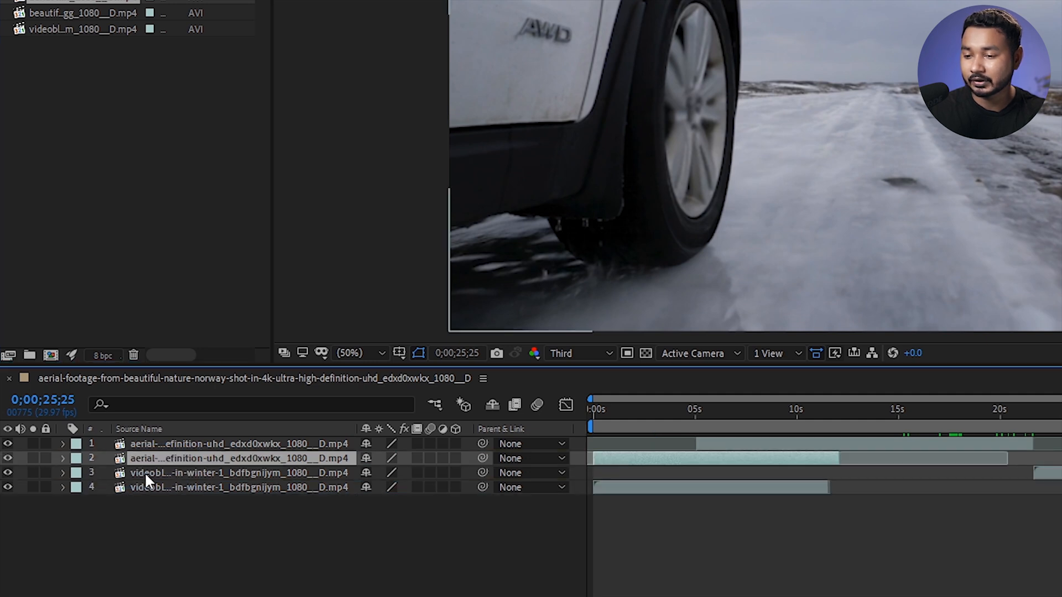
pyautogui.moveTo(706, 425); pyautogui.dragTo(745, 445)
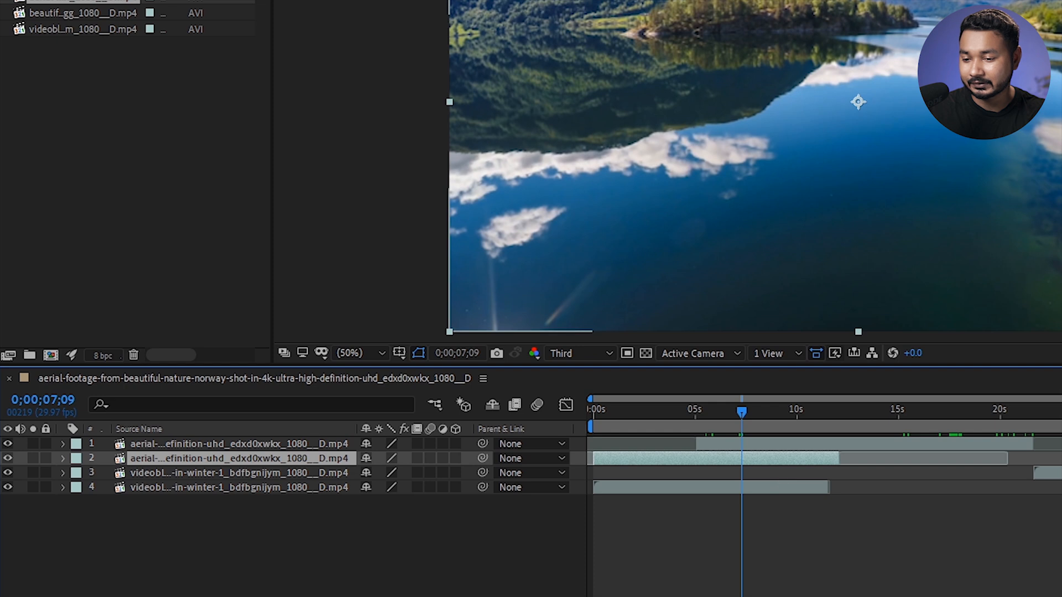
pyautogui.moveTo(1058, 473); pyautogui.dragTo(713, 503)
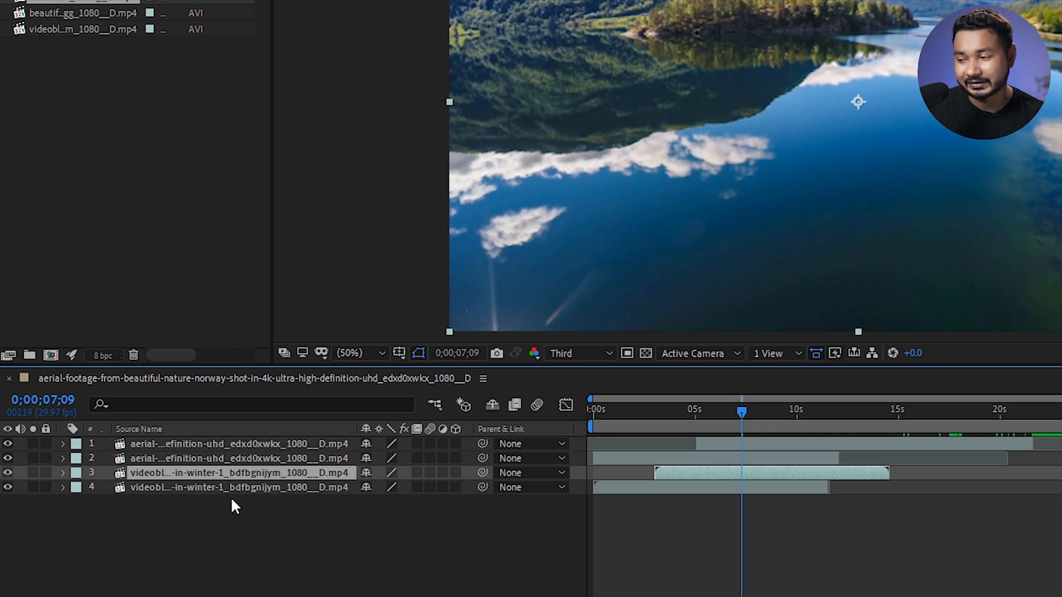
# Step: Solo winter layer 3, solo aerial layer 2 as well, and switch both solos off again
pyautogui.click(33, 472)
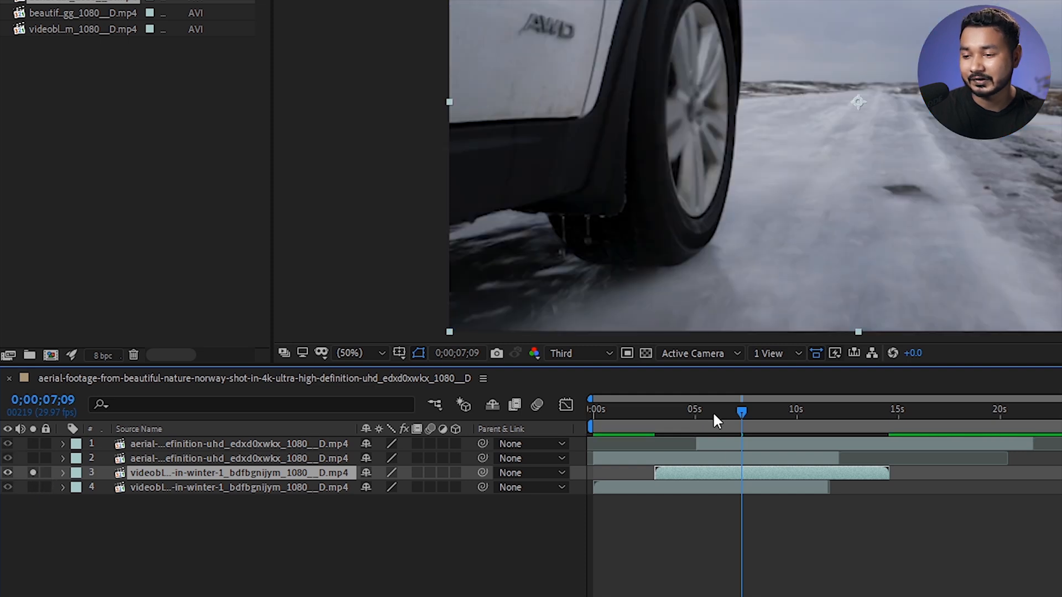
pyautogui.moveTo(744, 410)
pyautogui.mouseDown()
pyautogui.moveTo(901, 408)
pyautogui.moveTo(744, 410)
pyautogui.mouseUp()
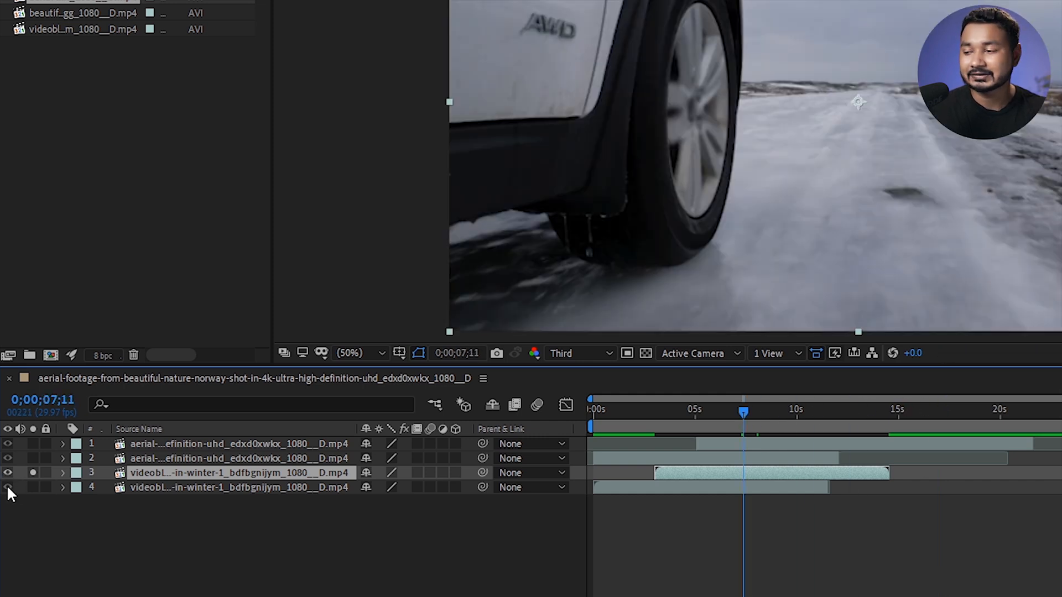
pyautogui.click(33, 458)
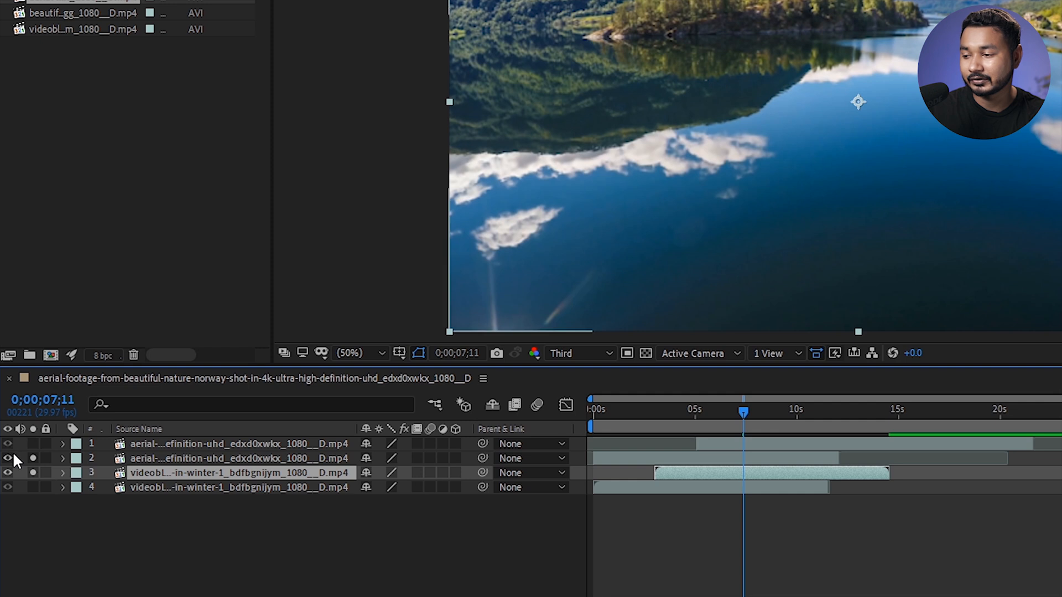
pyautogui.click(35, 459)
pyautogui.click(33, 472)
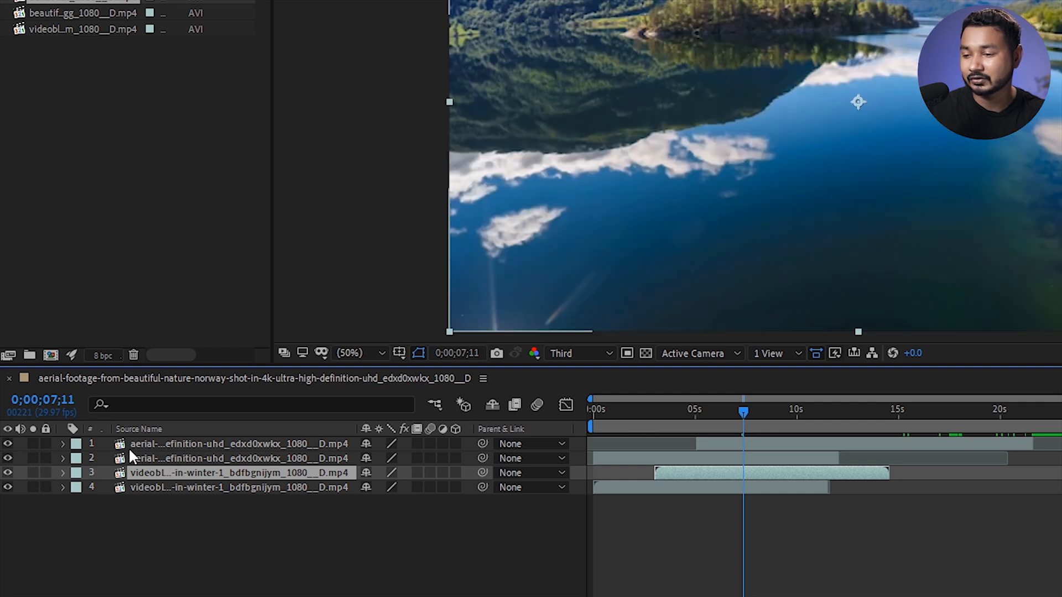
# Step: Scrub to 0;00;11;04, lock the topmost aerial layer and try to select its clip in the timeline
pyautogui.moveTo(658, 427); pyautogui.dragTo(818, 429)
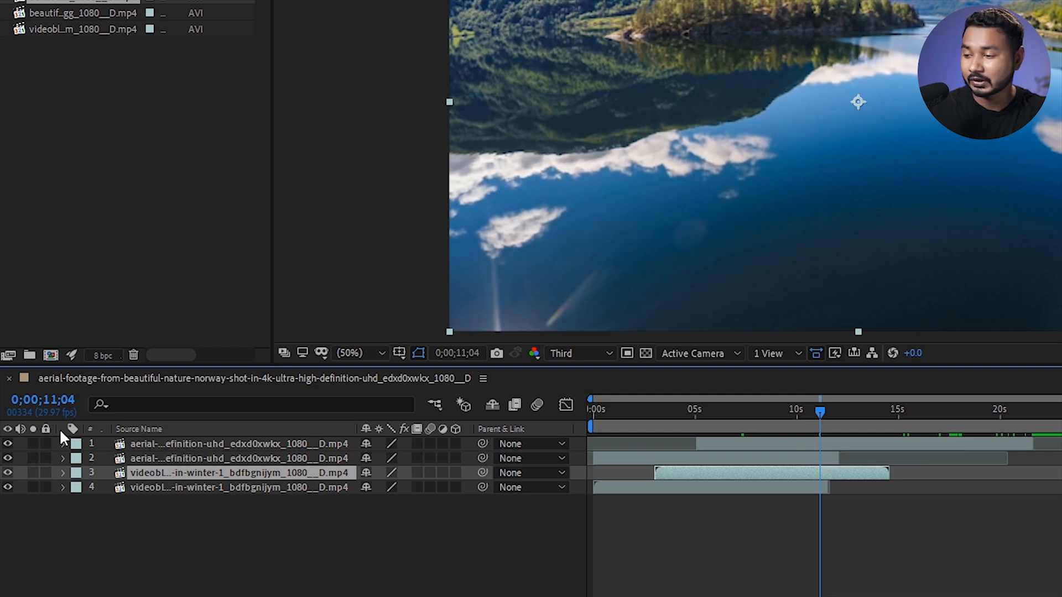
pyautogui.click(46, 444)
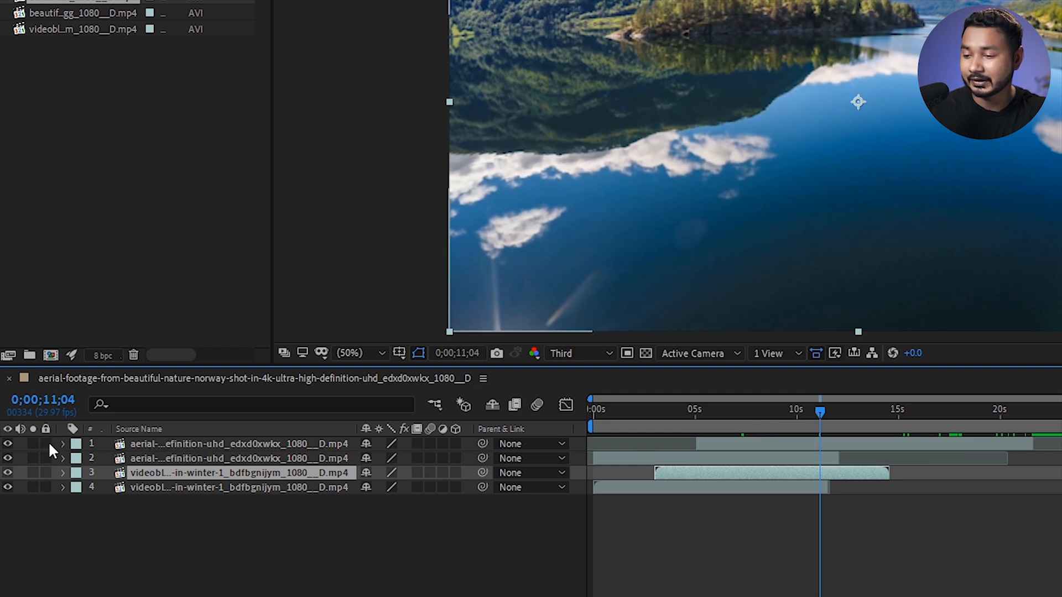
pyautogui.click(783, 441)
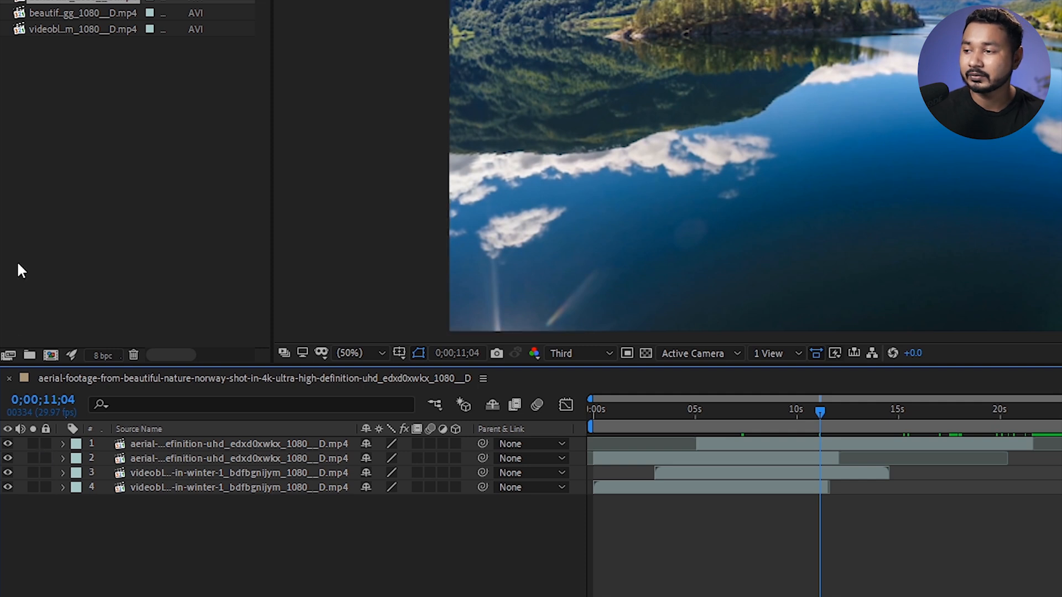
# Step: Add the aerial, lake and winter clips together to the composition three times, making 13 layers in total
pyautogui.moveTo(106, 36); pyautogui.dragTo(211, 495)
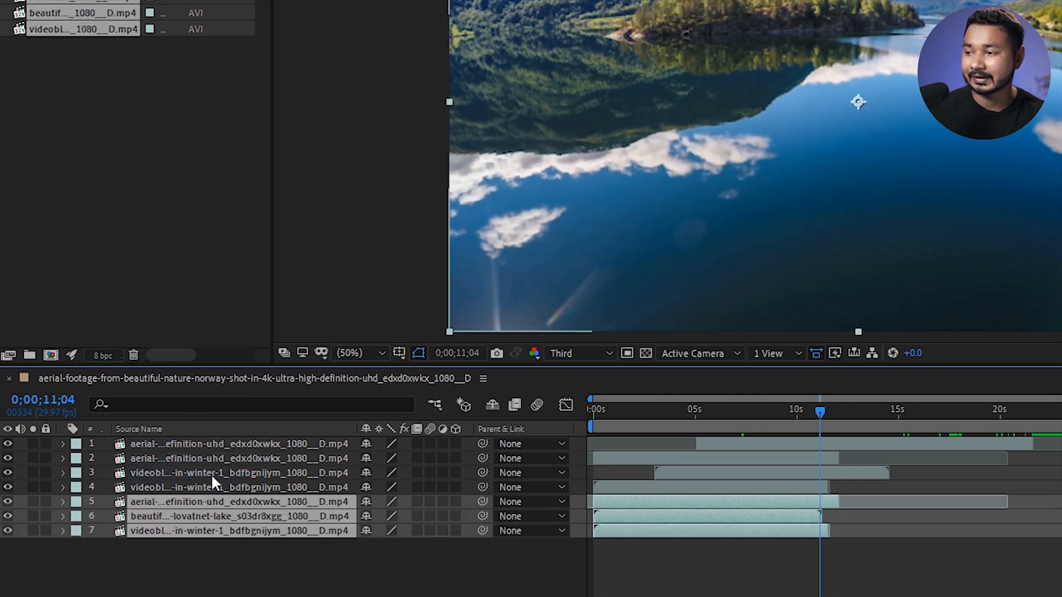
pyautogui.moveTo(117, 100); pyautogui.dragTo(77, 1)
pyautogui.moveTo(86, 19); pyautogui.dragTo(200, 556)
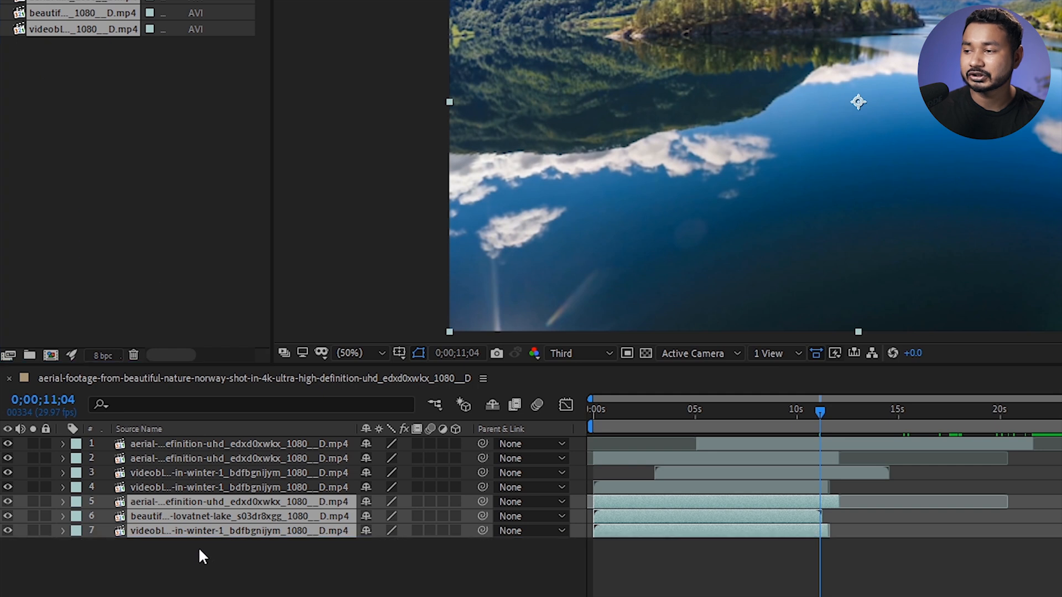
pyautogui.moveTo(157, 100); pyautogui.dragTo(70, 29)
pyautogui.moveTo(95, 23); pyautogui.dragTo(218, 529)
# Step: Stagger several clip layers in time, with layer 2 at about 20 s, layer 5 at about 10 s and layer 10 at about 21 s
pyautogui.moveTo(701, 460); pyautogui.dragTo(875, 460)
pyautogui.moveTo(637, 497); pyautogui.dragTo(794, 497)
pyautogui.moveTo(718, 532); pyautogui.dragTo(942, 532)
pyautogui.moveTo(654, 522); pyautogui.dragTo(1013, 517)
pyautogui.moveTo(670, 419); pyautogui.dragTo(1014, 419)
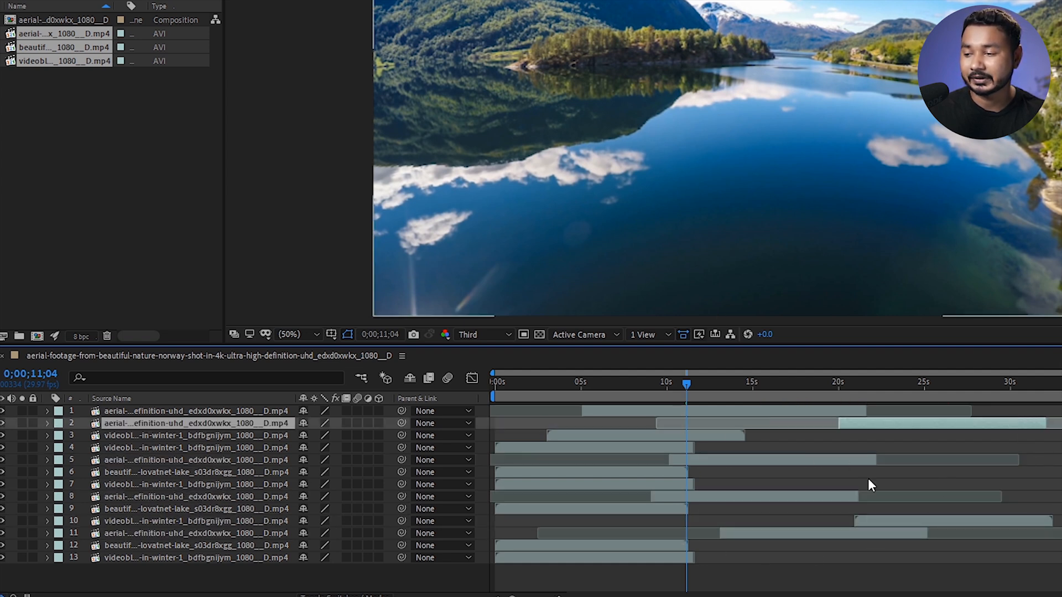
# Step: Pre-compose all 13 layers as Pre-comp 1, moving all attributes into the new composition
pyautogui.click(198, 557)
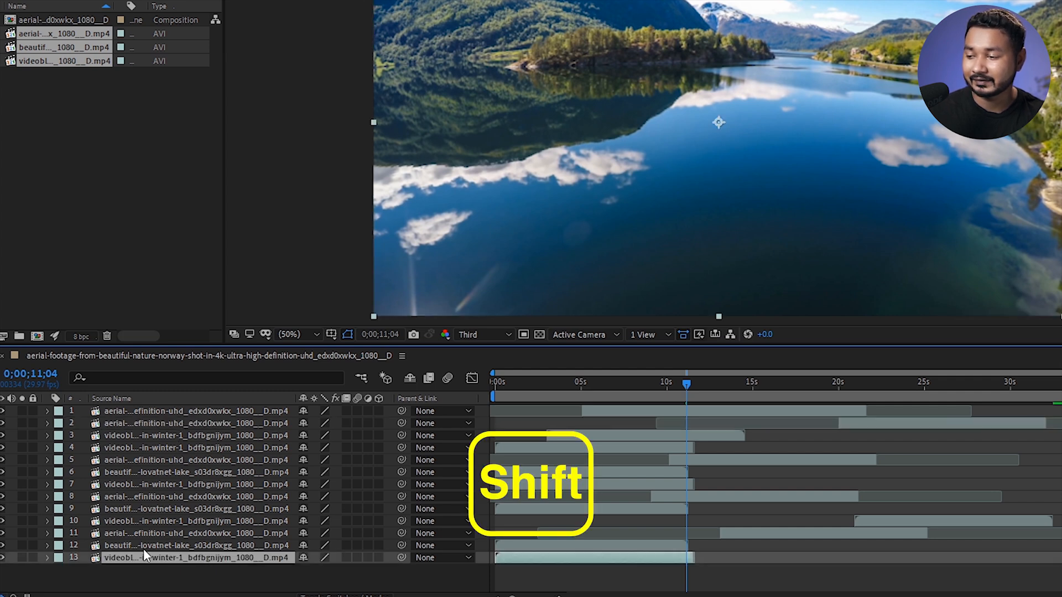
pyautogui.keyDown('shift'); pyautogui.click(164, 410); pyautogui.keyUp('shift')
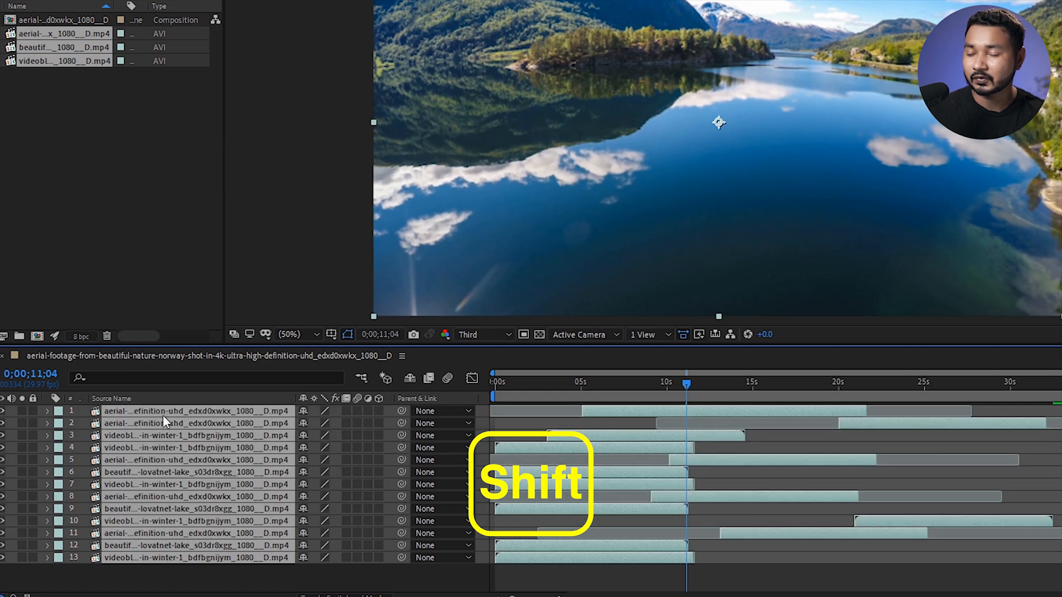
pyautogui.rightClick(257, 450)
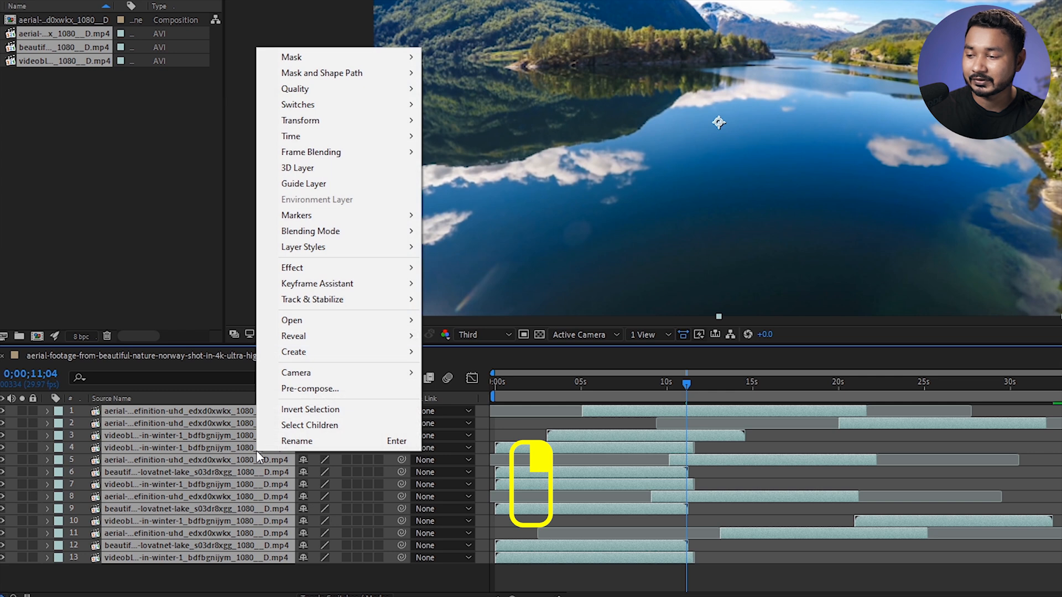
pyautogui.click(331, 387)
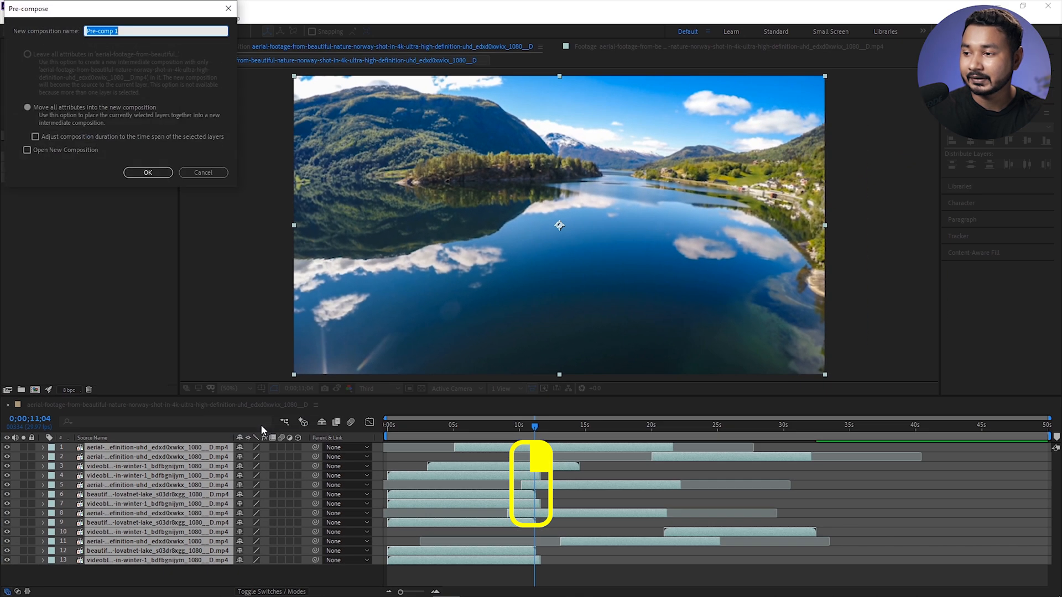
pyautogui.click(148, 173)
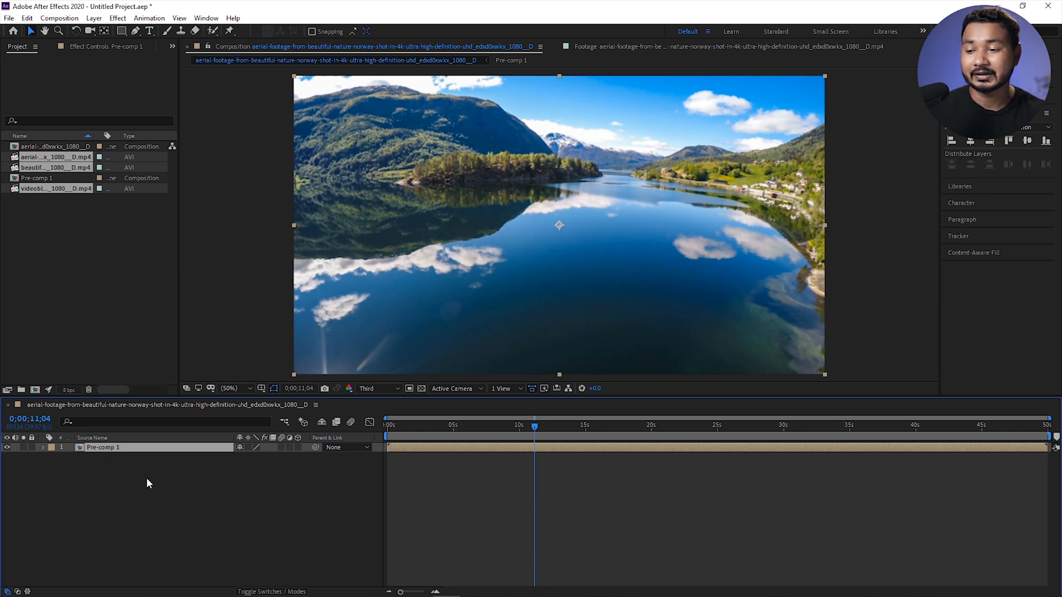
# Step: Scrub the main composition to 0;00;15;19, open Pre-comp 1, scrub to 0;00;15;04 inside it, and return to the main composition
pyautogui.moveTo(552, 423); pyautogui.dragTo(594, 431)
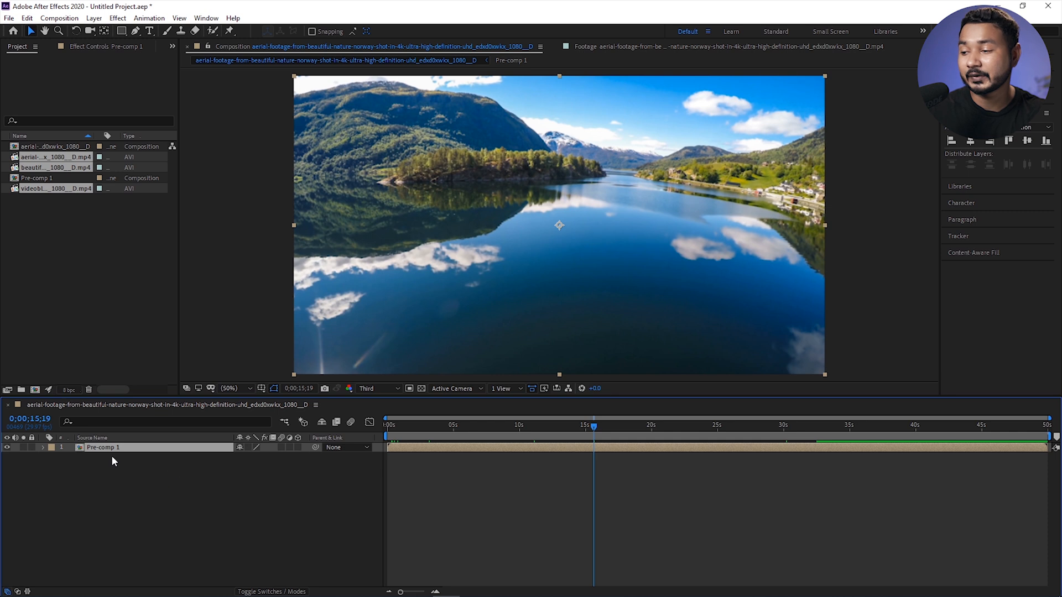
pyautogui.doubleClick(100, 450)
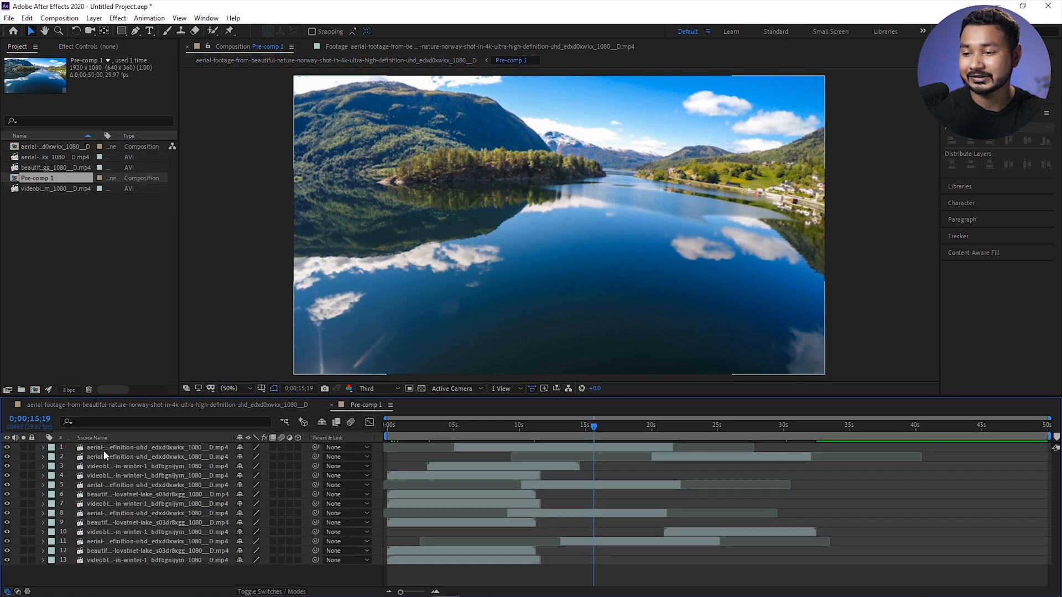
pyautogui.moveTo(615, 430); pyautogui.dragTo(587, 438)
pyautogui.click(217, 405)
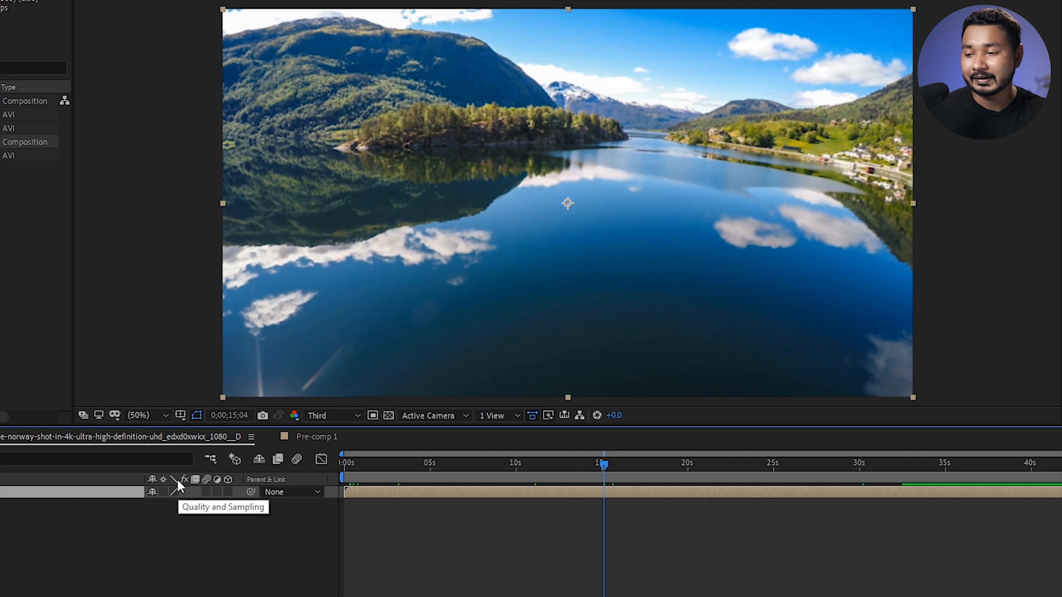
# Step: Hide the Switches column in the timeline and show it again
pyautogui.rightClick(320, 483)
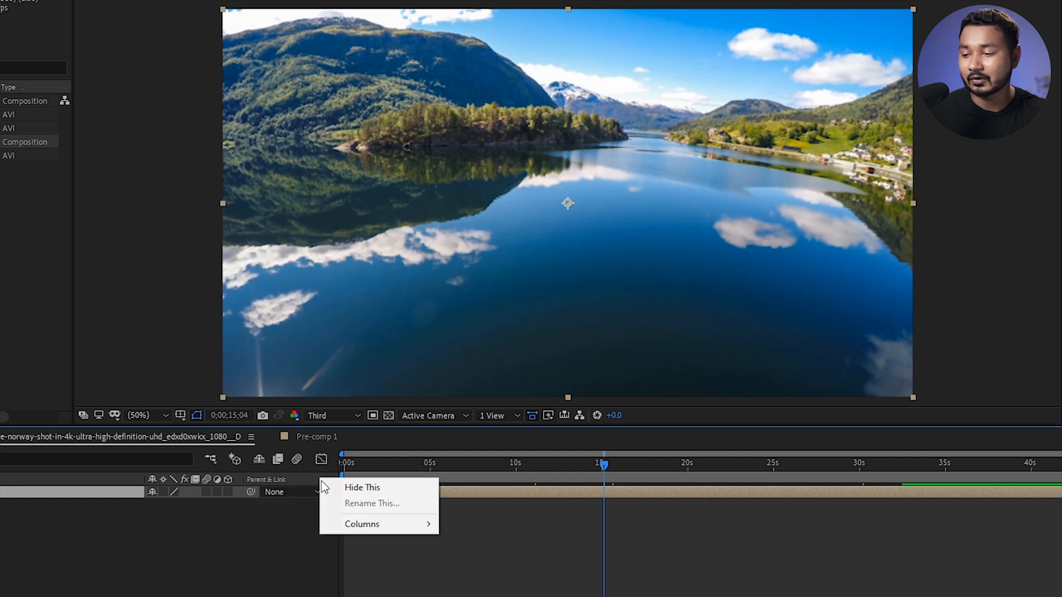
pyautogui.moveTo(392, 527)
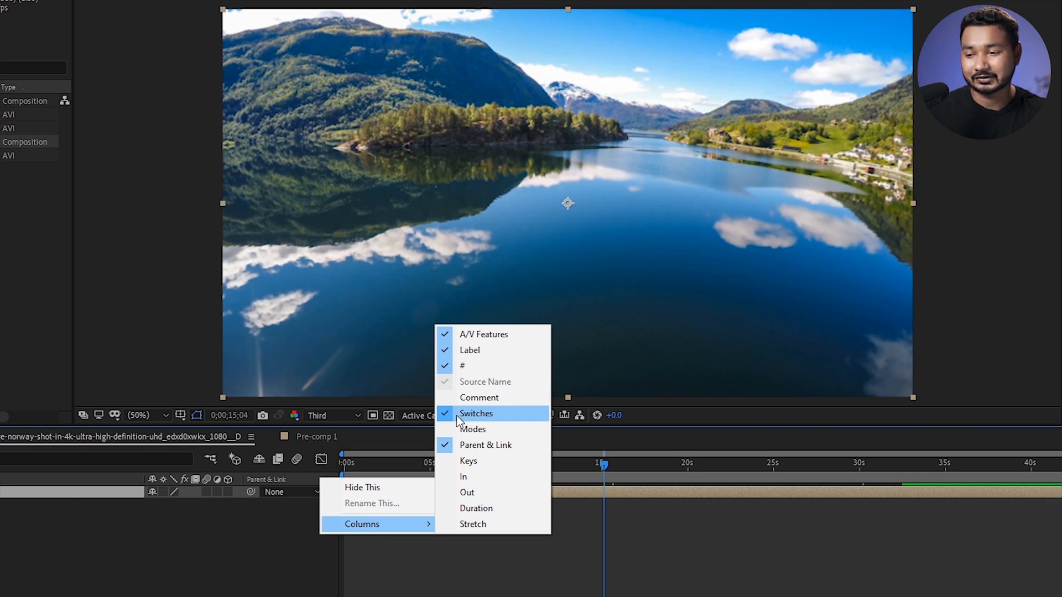
pyautogui.click(476, 414)
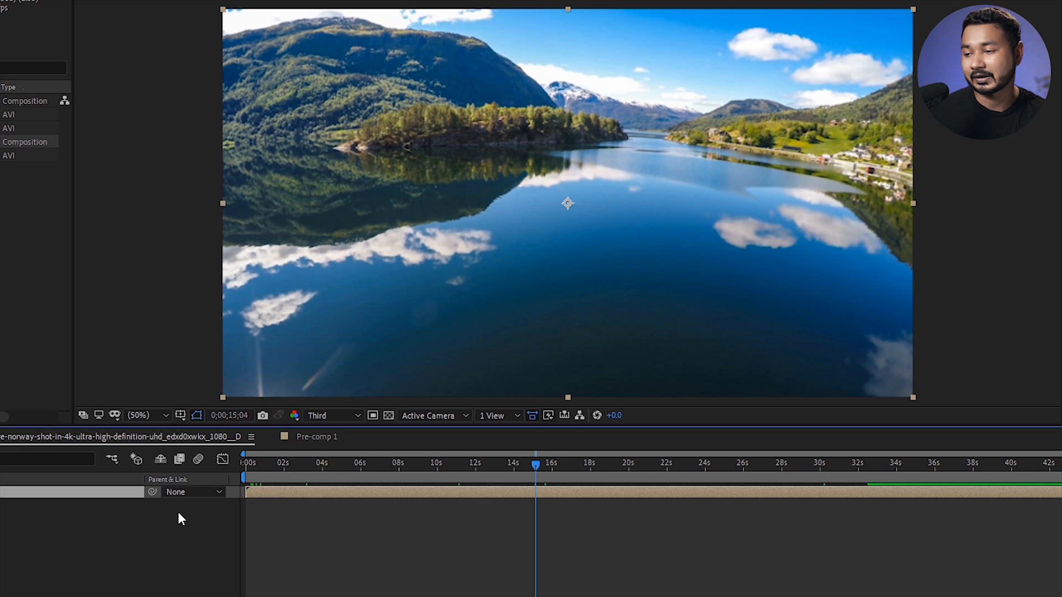
pyautogui.rightClick(212, 477)
pyautogui.moveTo(320, 521)
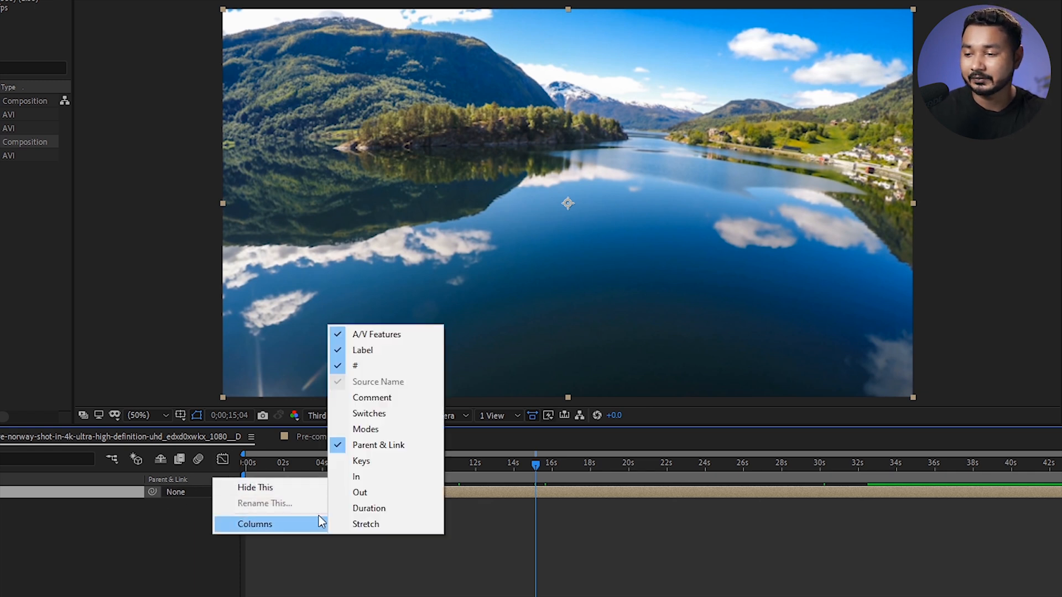
pyautogui.click(391, 413)
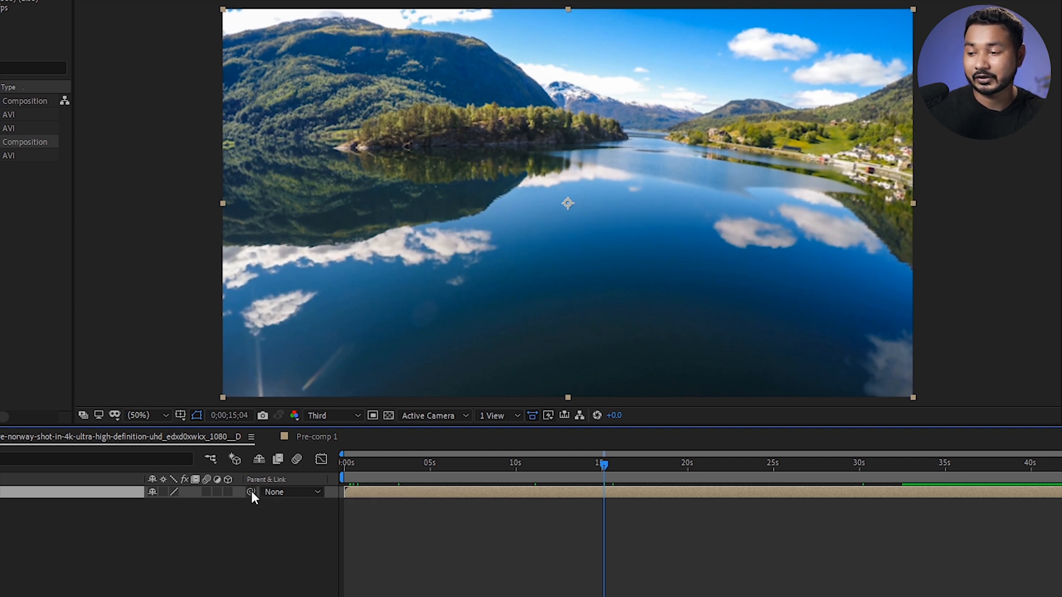
# Step: Examine the parent choices for the Pre-comp 1 layer and for the first layer inside Pre-comp 1, and return to the main composition
pyautogui.moveTo(251, 491); pyautogui.dragTo(323, 487)
pyautogui.click(293, 492)
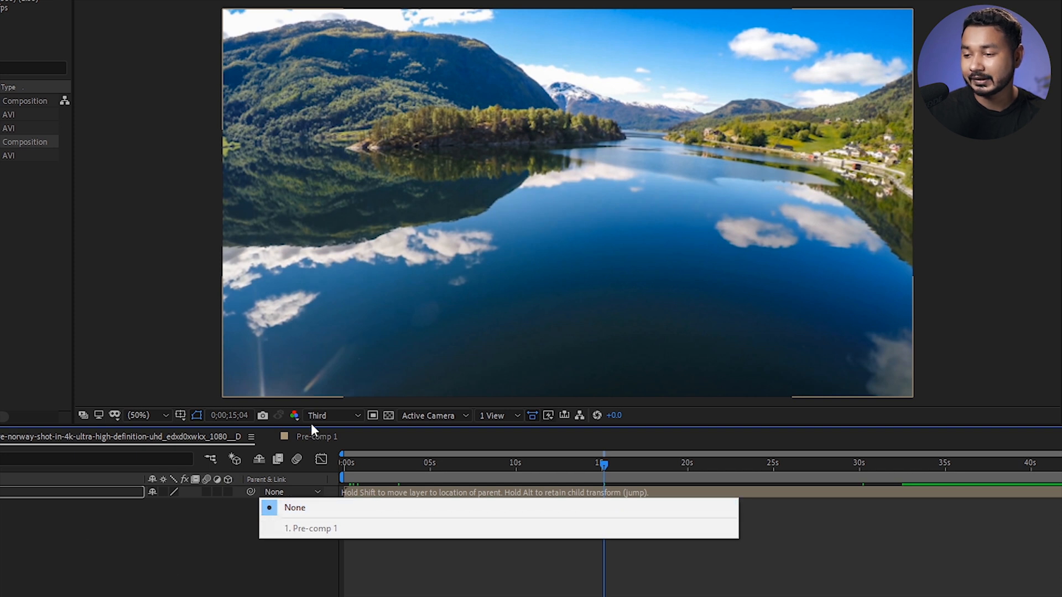
pyautogui.click(316, 437)
pyautogui.click(299, 492)
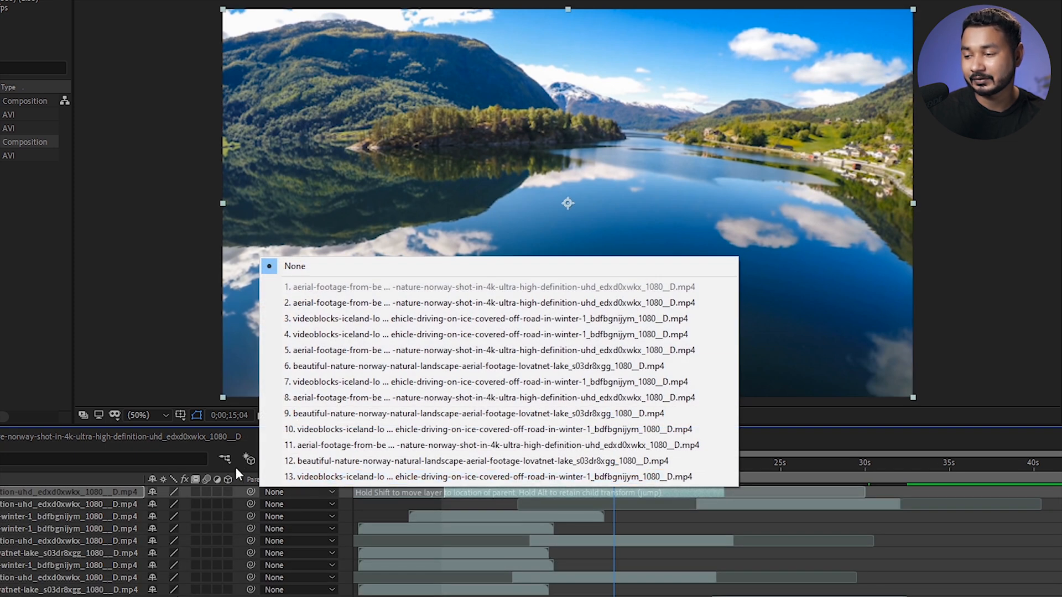
pyautogui.click(169, 439)
pyautogui.click(169, 439)
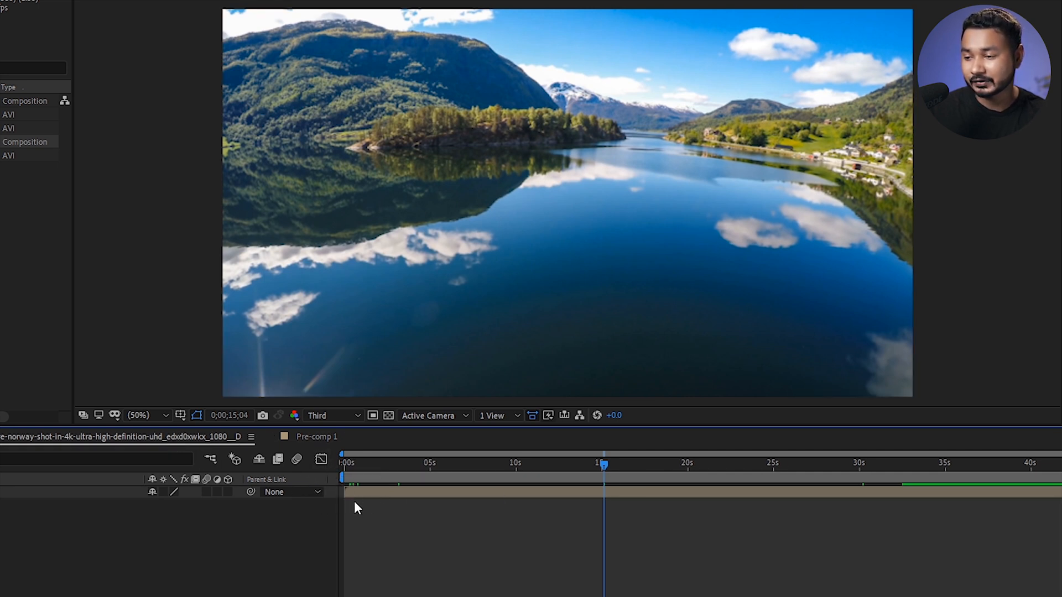
# Step: Show the Modes column in the timeline and review the blending modes for Pre-comp 1, leaving it at Normal
pyautogui.rightClick(319, 479)
pyautogui.moveTo(382, 524)
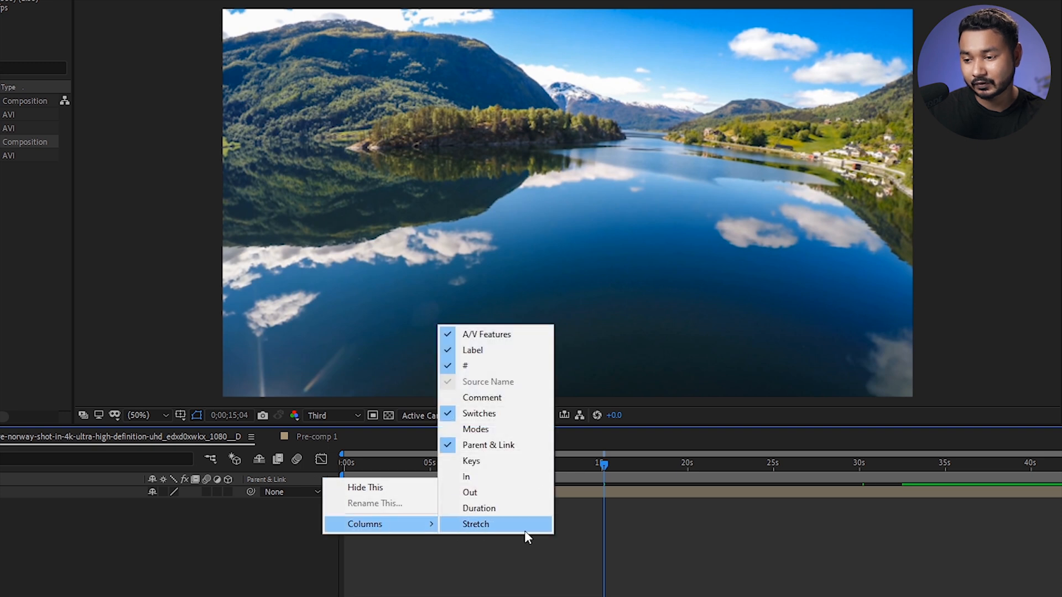
pyautogui.click(497, 430)
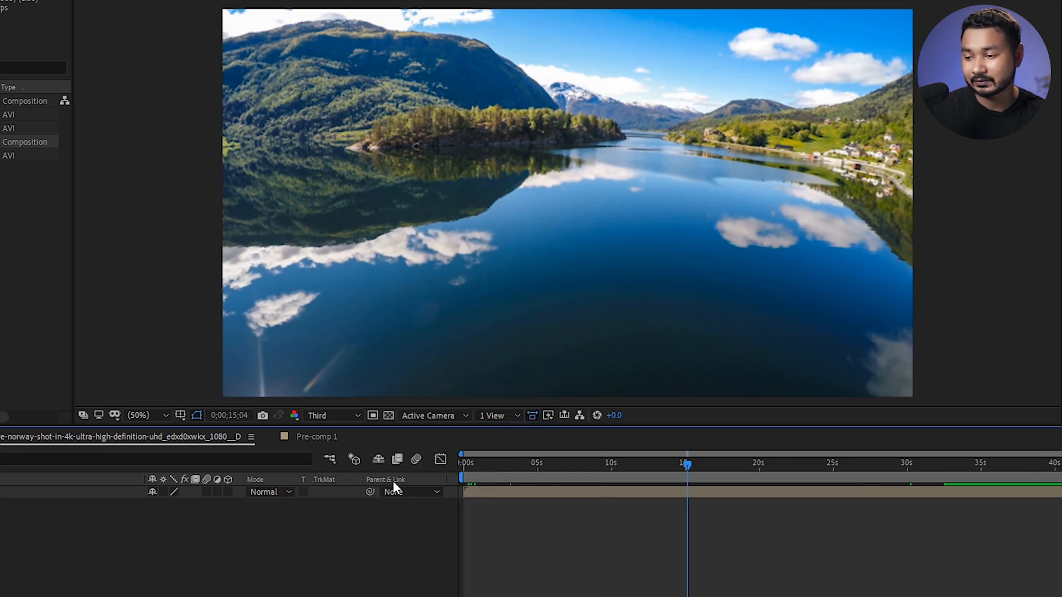
pyautogui.click(279, 494)
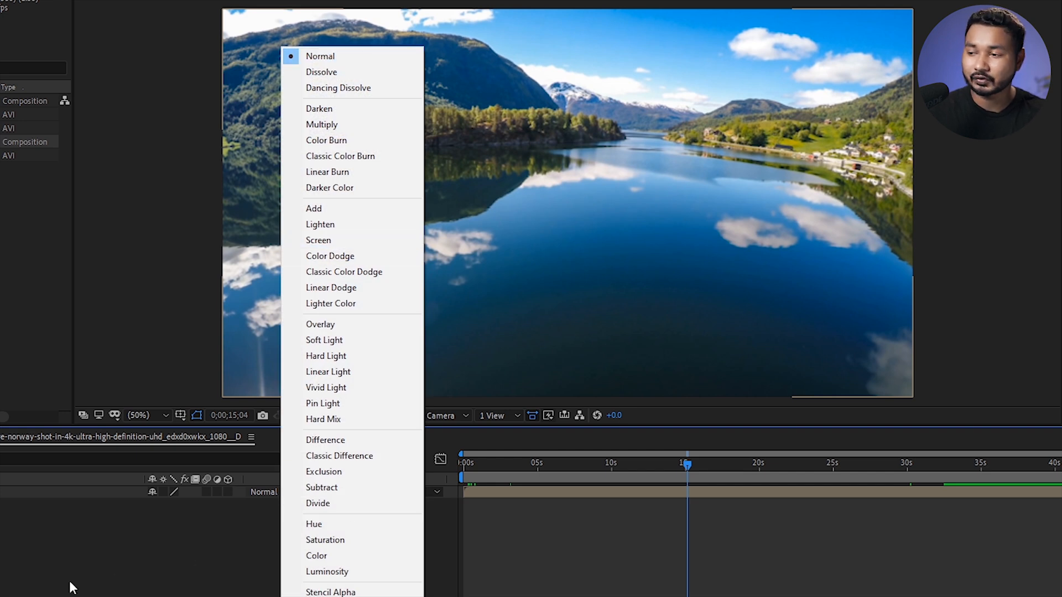
pyautogui.click(50, 591)
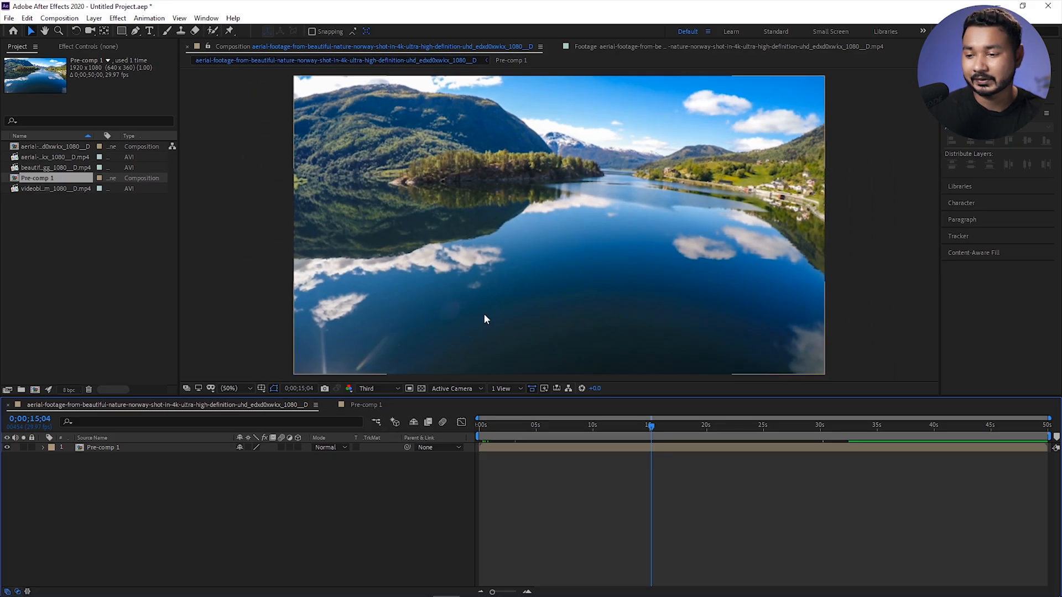
# Step: Scrub the main composition to 0;00;02;16 and 0;00;04;26, and preview playback from there, stopping at 0;00;06;16
pyautogui.click(508, 426)
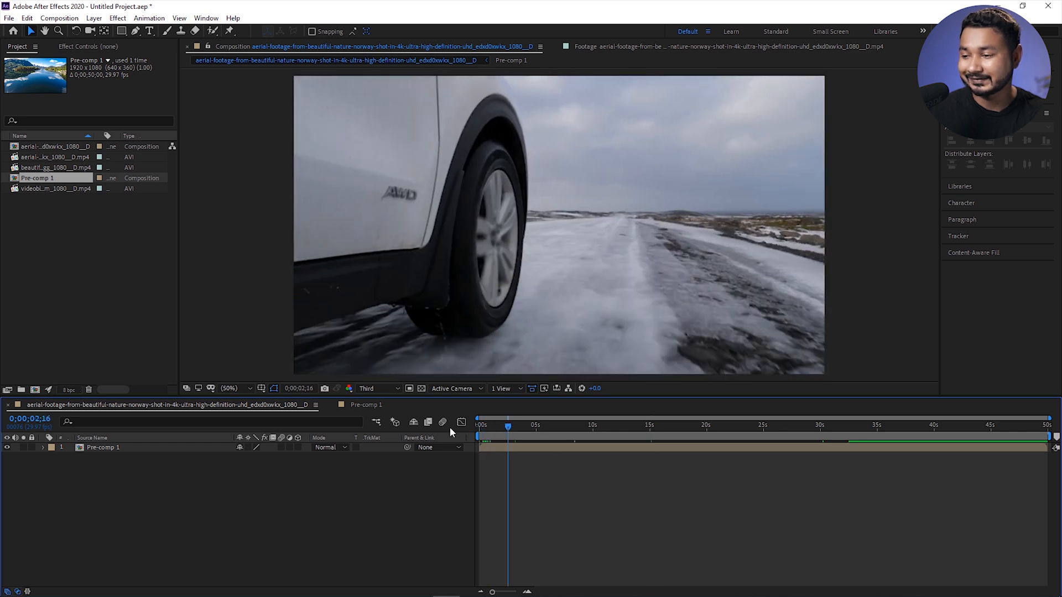
pyautogui.moveTo(505, 428); pyautogui.dragTo(534, 427)
pyautogui.press('space')
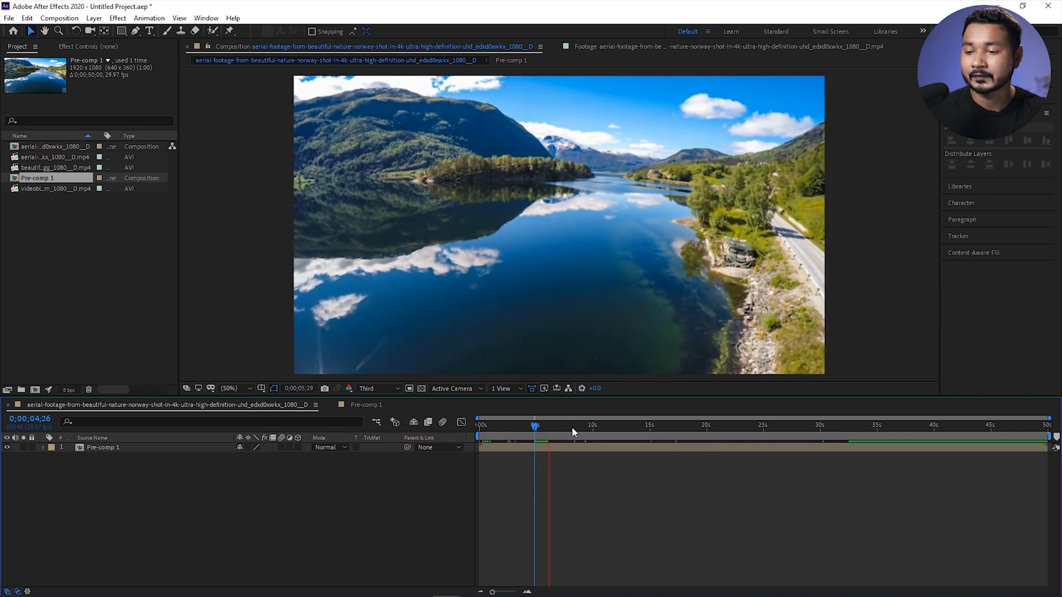
pyautogui.press('space')
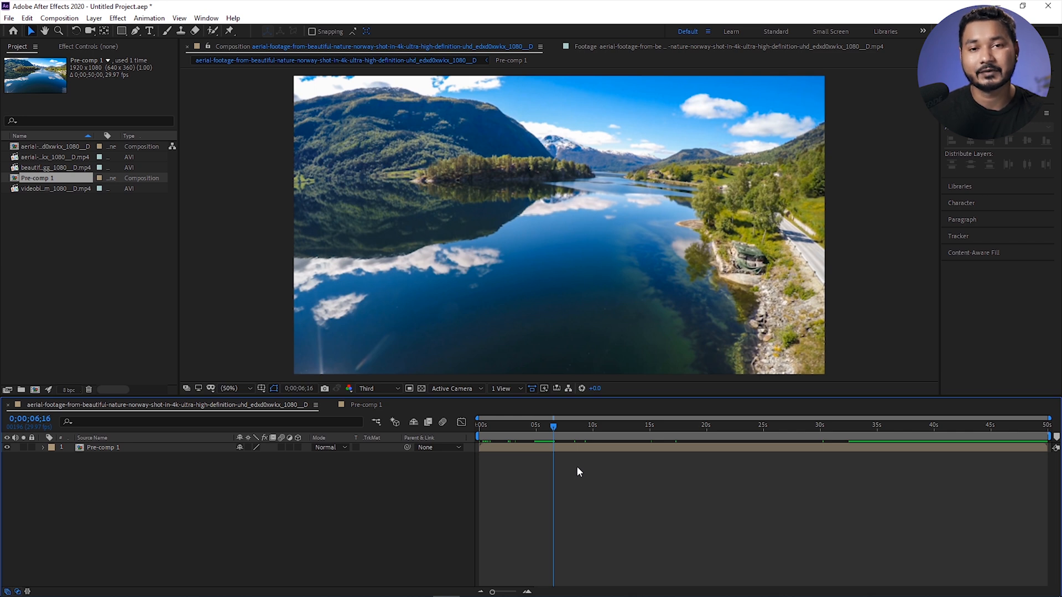
# Step: Step the playhead back one frame at a time to 0;00;06;11
pyautogui.press('pageup')
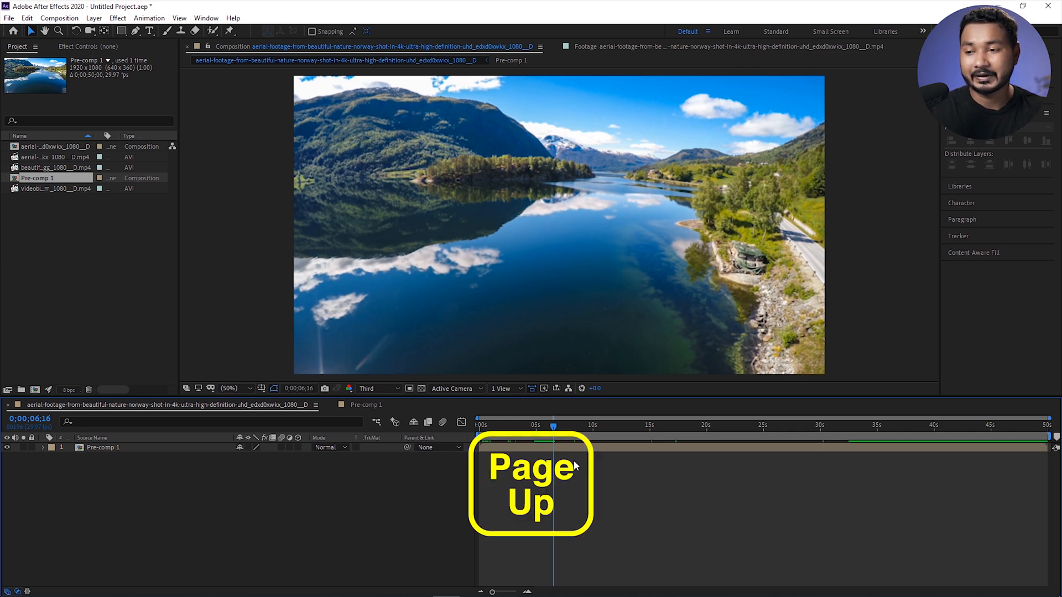
pyautogui.press('pageup')
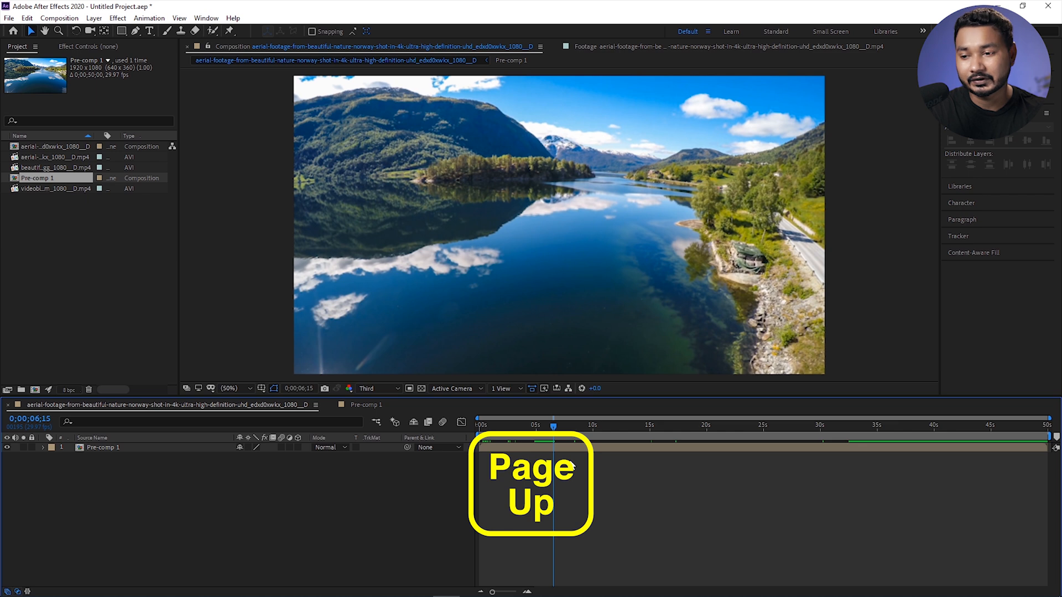
pyautogui.press('pageup')
pyautogui.press('pageup')
pyautogui.press('pageup')
pyautogui.press('pageup')
pyautogui.press('pageup')
pyautogui.press('pageup')
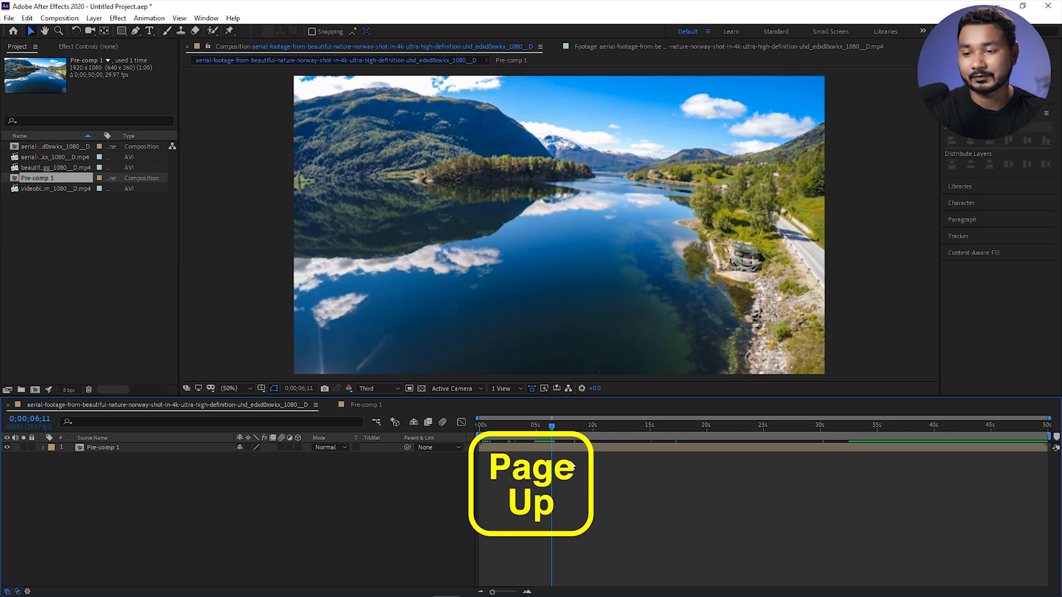
# Step: Step the playhead forward one frame at a time to 0;00;06;15
pyautogui.press('pagedown')
pyautogui.press('pagedown')
pyautogui.press('pagedown')
pyautogui.press('pagedown')
pyautogui.press('pagedown')
pyautogui.press('pagedown')
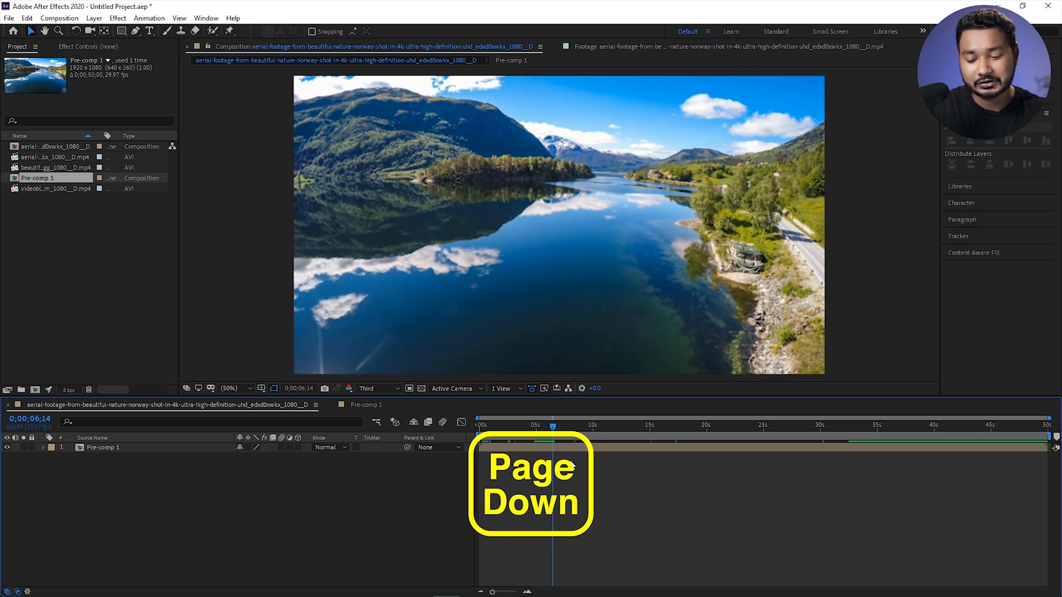
pyautogui.press('pagedown')
# Step: Move the playhead back in ten-frame jumps to 0;00;05;15, and forward in ten-frame jumps to 0;00;07;05
pyautogui.hotkey('shift', 'pageup')
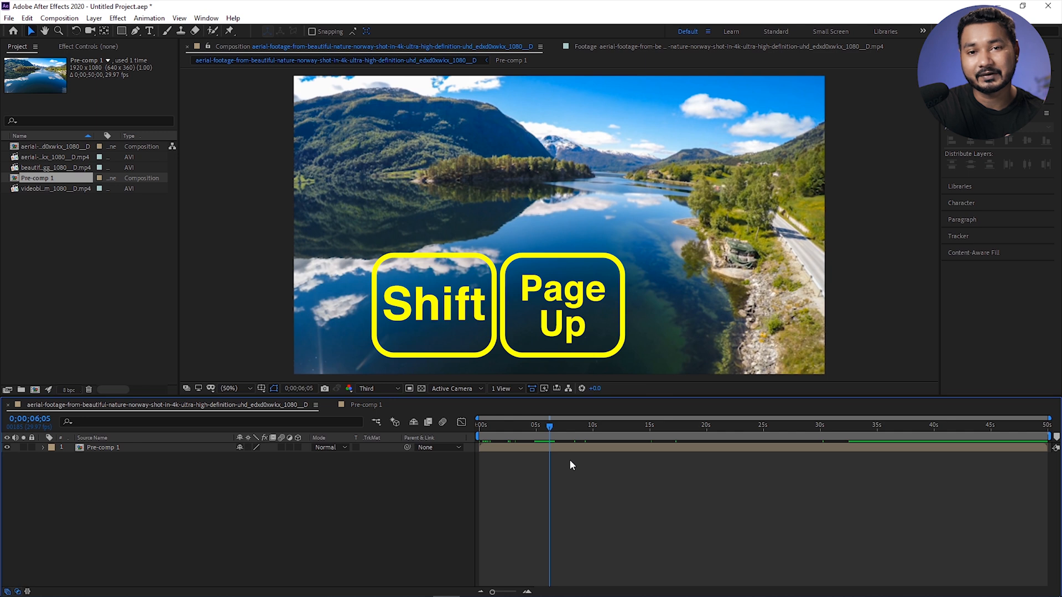
pyautogui.hotkey('shift', 'pageup')
pyautogui.hotkey('shift', 'pageup')
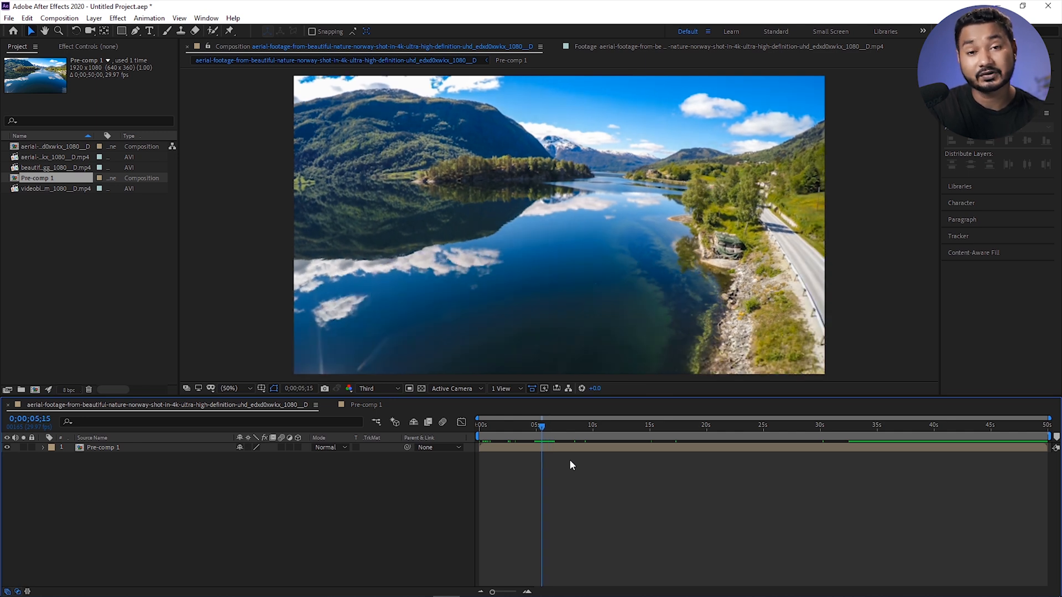
pyautogui.hotkey('shift', 'pagedown')
pyautogui.hotkey('shift', 'pagedown')
pyautogui.hotkey('shift', 'pagedown')
pyautogui.hotkey('shift', 'pagedown')
pyautogui.hotkey('shift', 'pagedown')
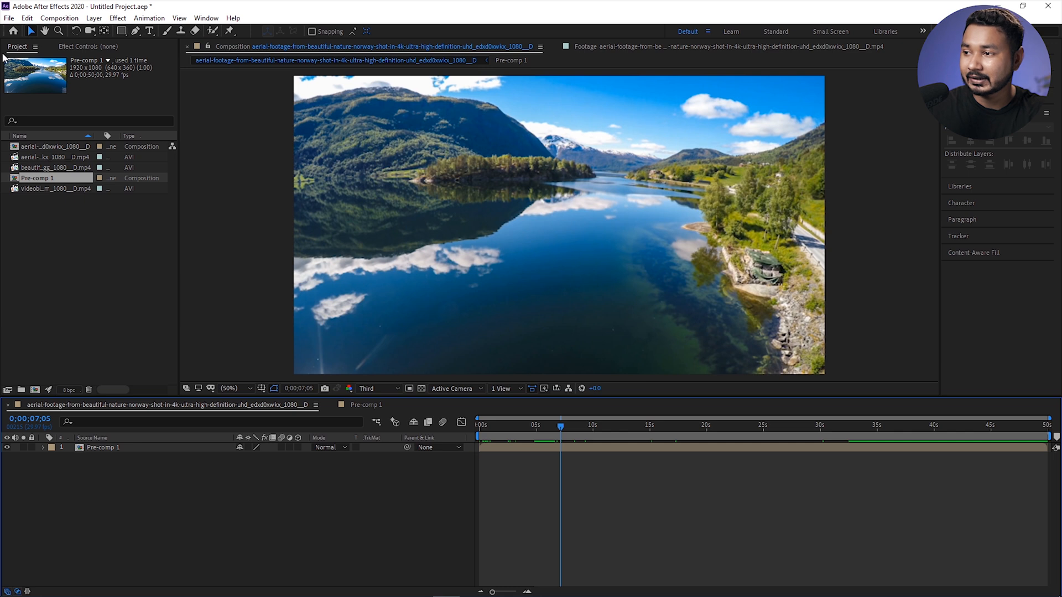
# Step: Close the current project without saving its changes
pyautogui.click(8, 18)
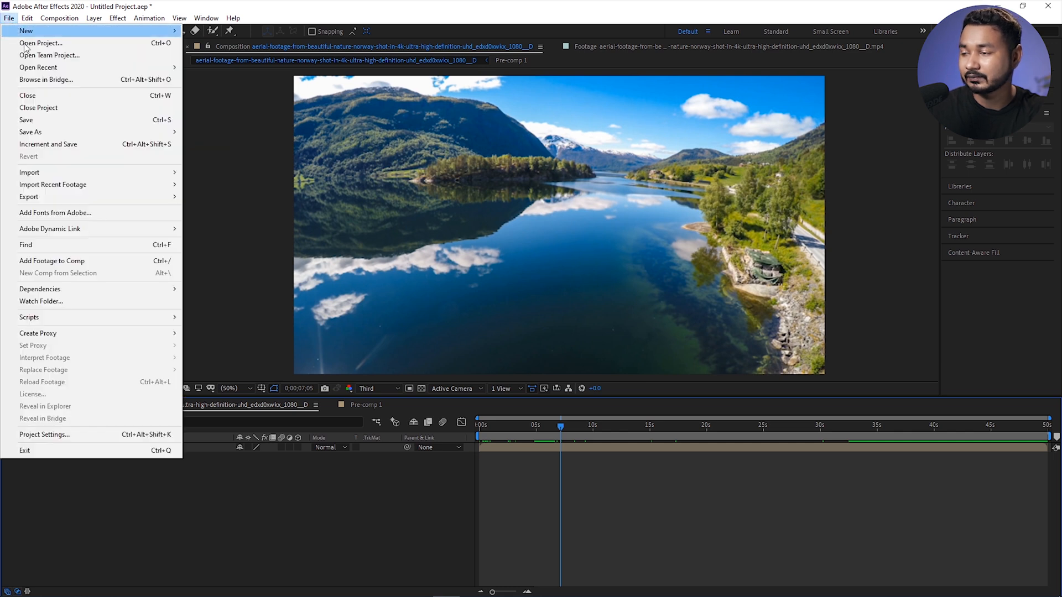
pyautogui.click(46, 107)
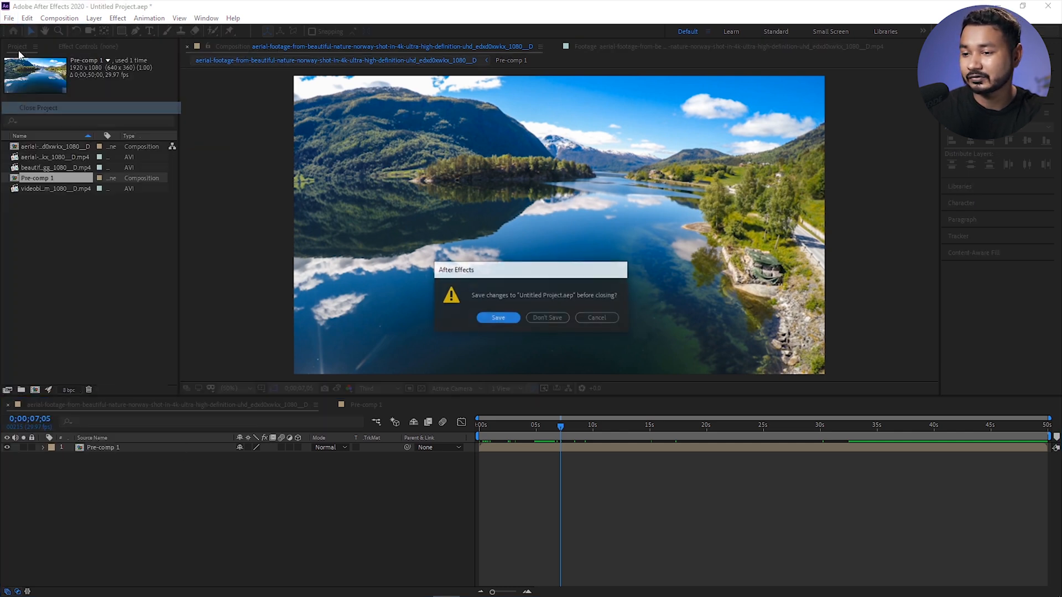
pyautogui.click(560, 323)
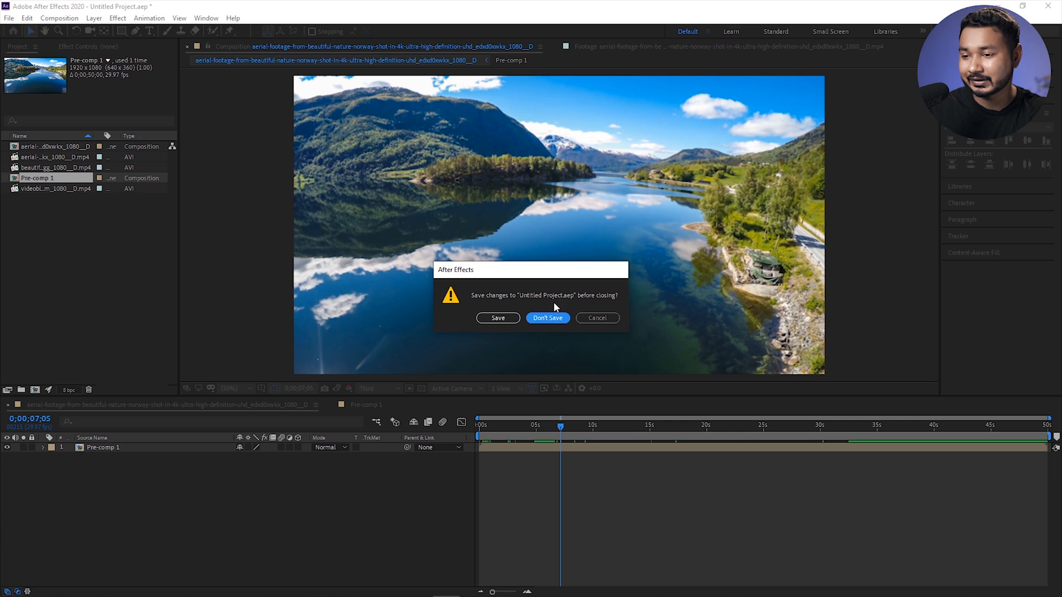
pyautogui.click(556, 316)
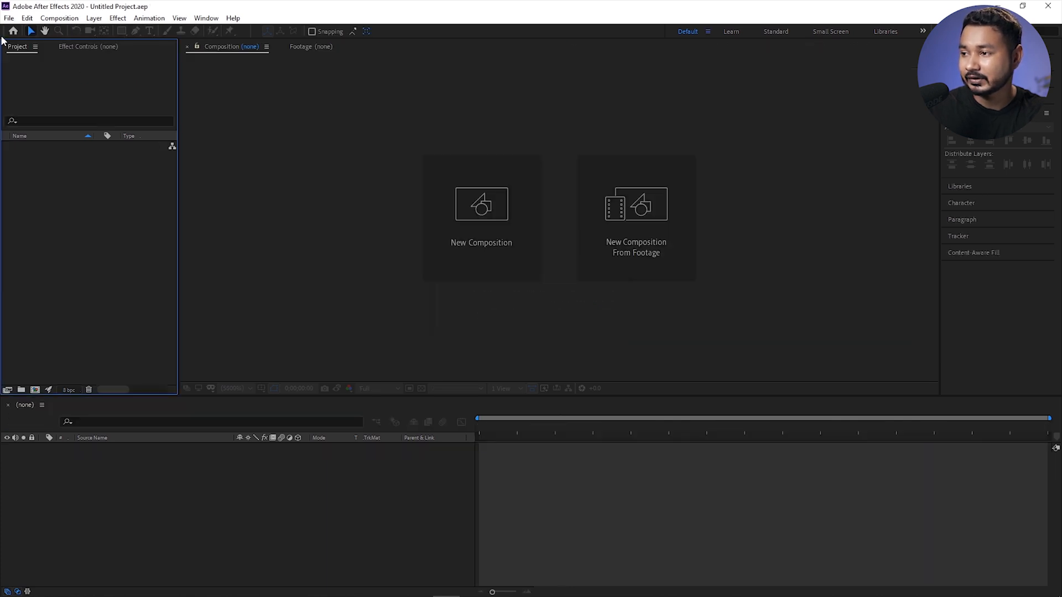
# Step: Open the recent project Class 04.aep and collapse the Pre-comp 1 layer's properties in the Lake composition
pyautogui.click(9, 18)
pyautogui.moveTo(57, 70)
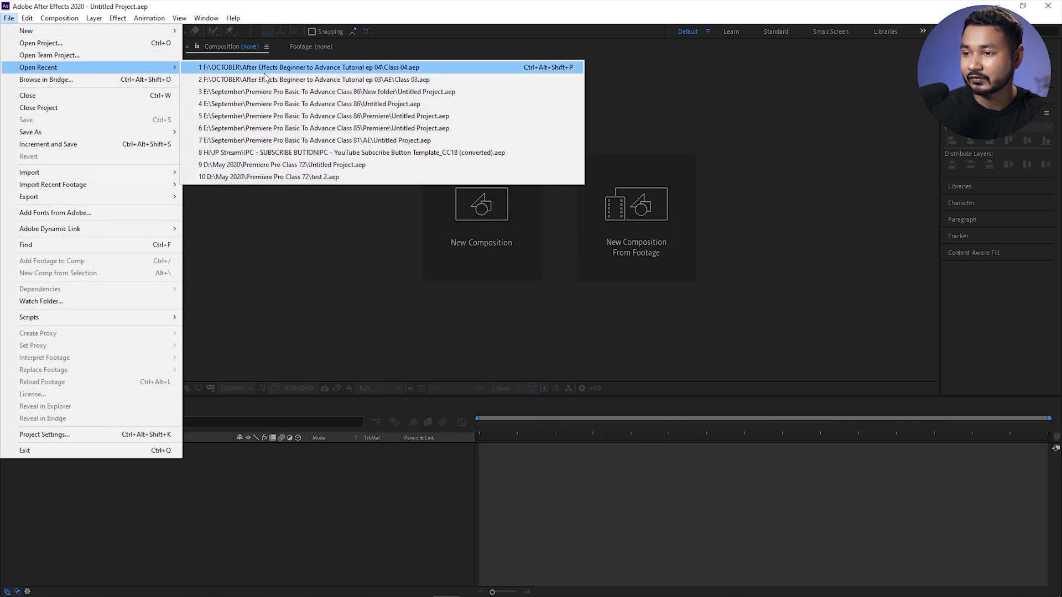
pyautogui.click(286, 69)
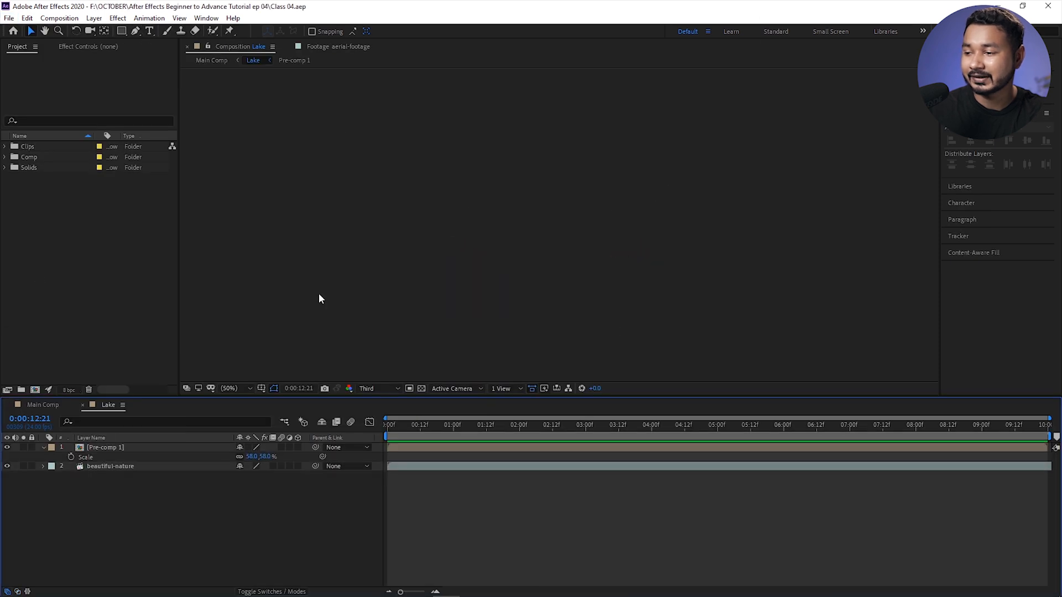
pyautogui.click(44, 446)
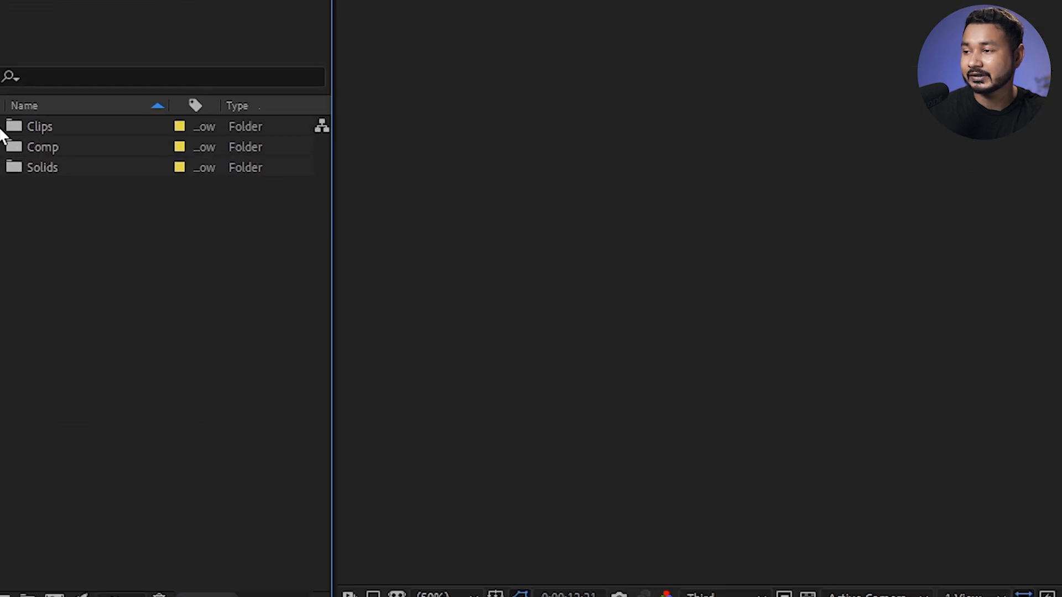
# Step: Examine the aerial-footage, beautiful-nature and off-road-in-winter items in the Clips folder, and collapse the folder again
pyautogui.click(2, 127)
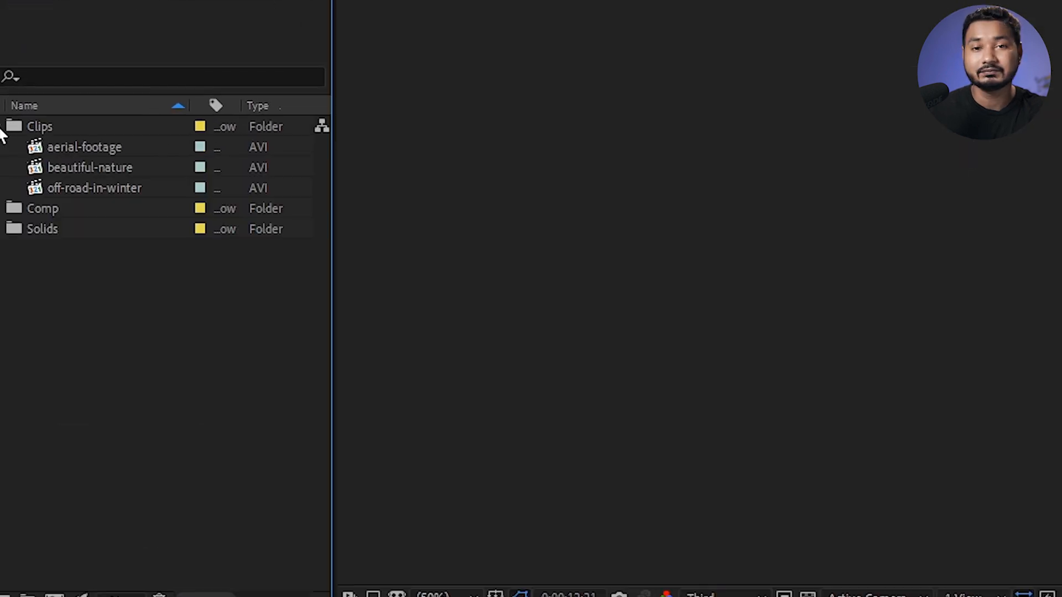
pyautogui.click(83, 145)
pyautogui.click(92, 166)
pyautogui.click(97, 186)
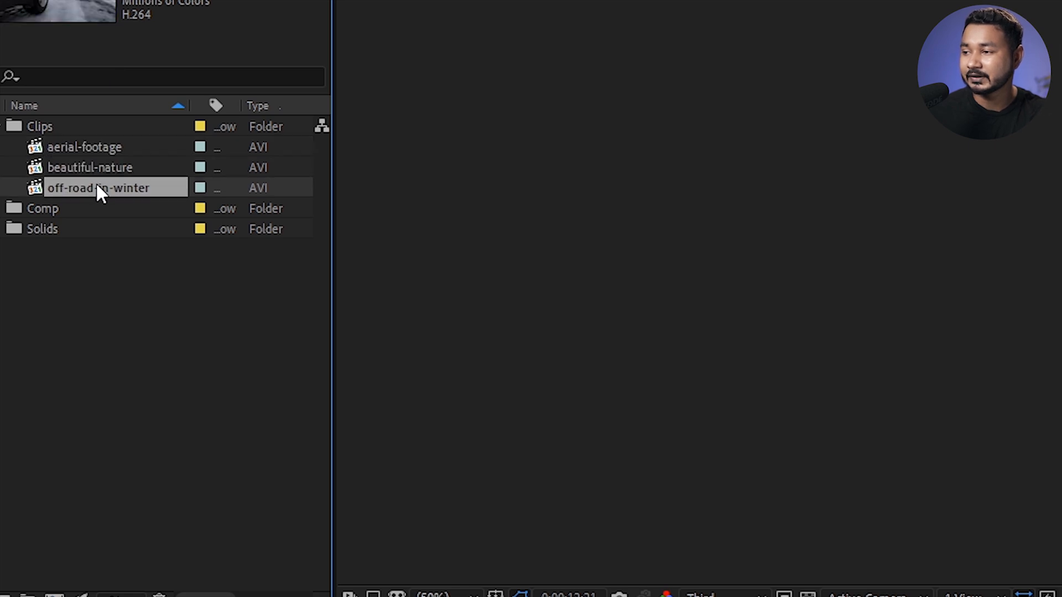
pyautogui.click(2, 128)
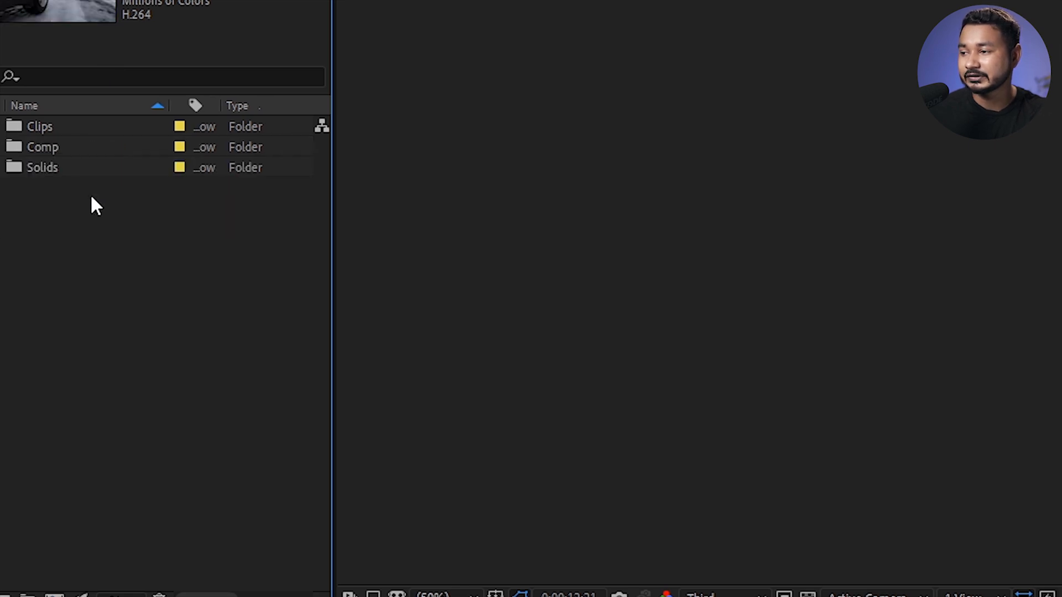
# Step: Expand the Comp folder, review its Pre-comp 1 and Main Comp items, and open Main Comp in the timeline
pyautogui.click(1, 147)
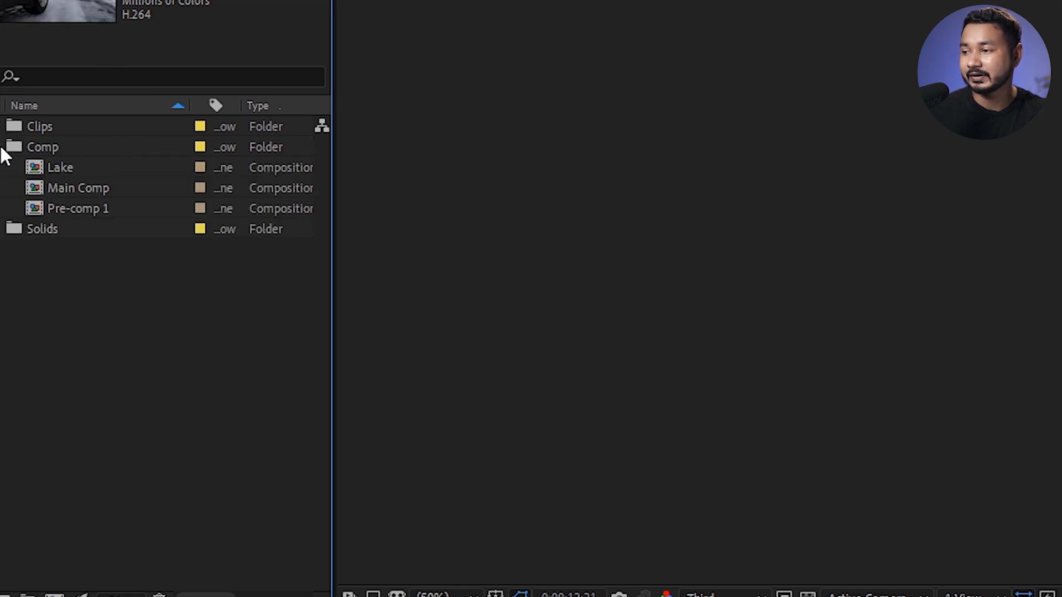
pyautogui.click(66, 215)
pyautogui.click(70, 188)
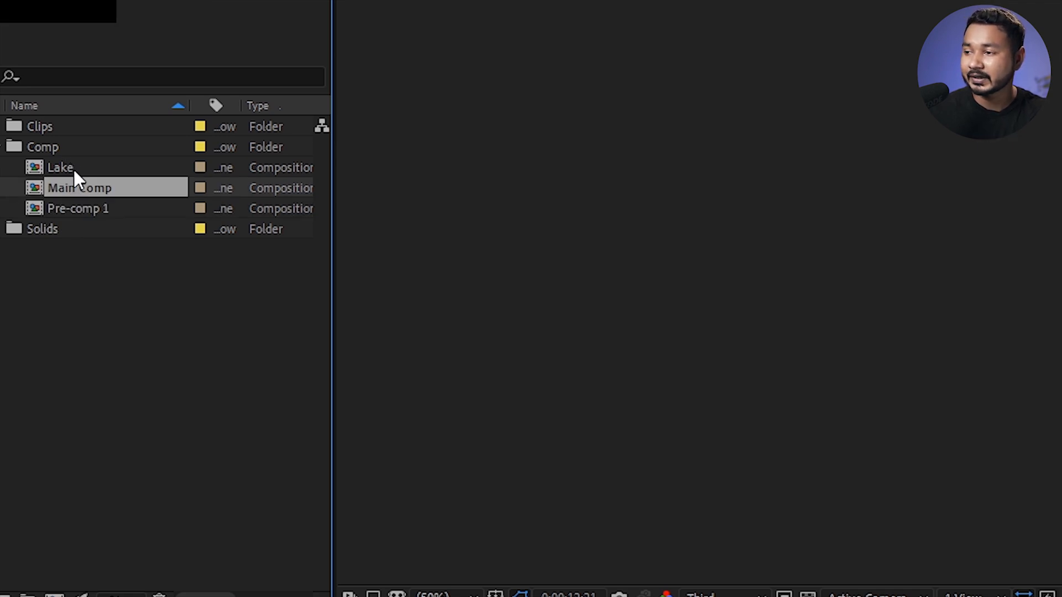
pyautogui.doubleClick(38, 186)
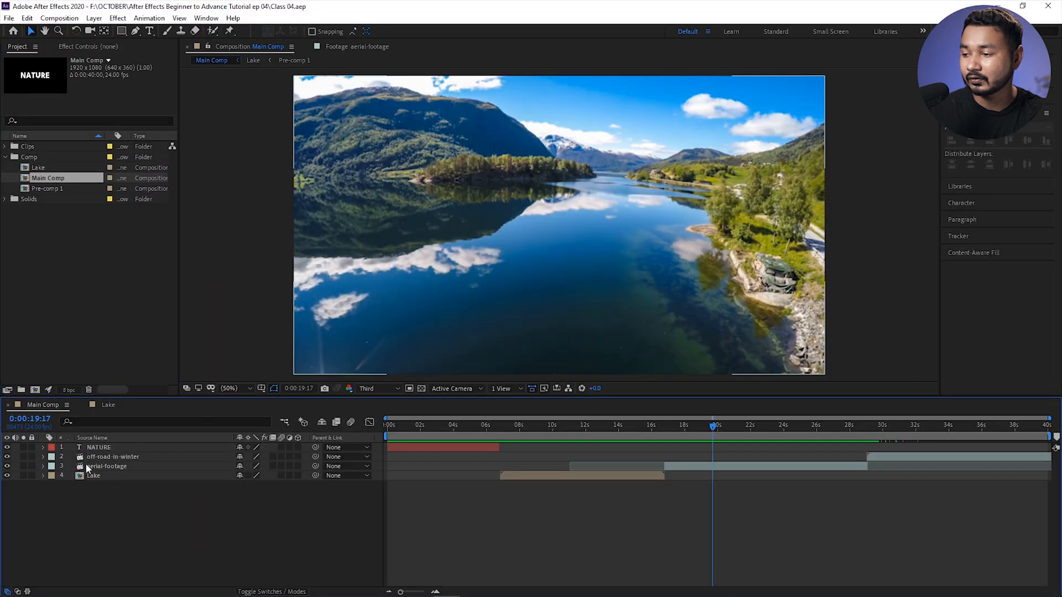
# Step: Open the Lake composition from the project items and again from its layer in Main Comp, returning to Main Comp each time
pyautogui.doubleClick(36, 169)
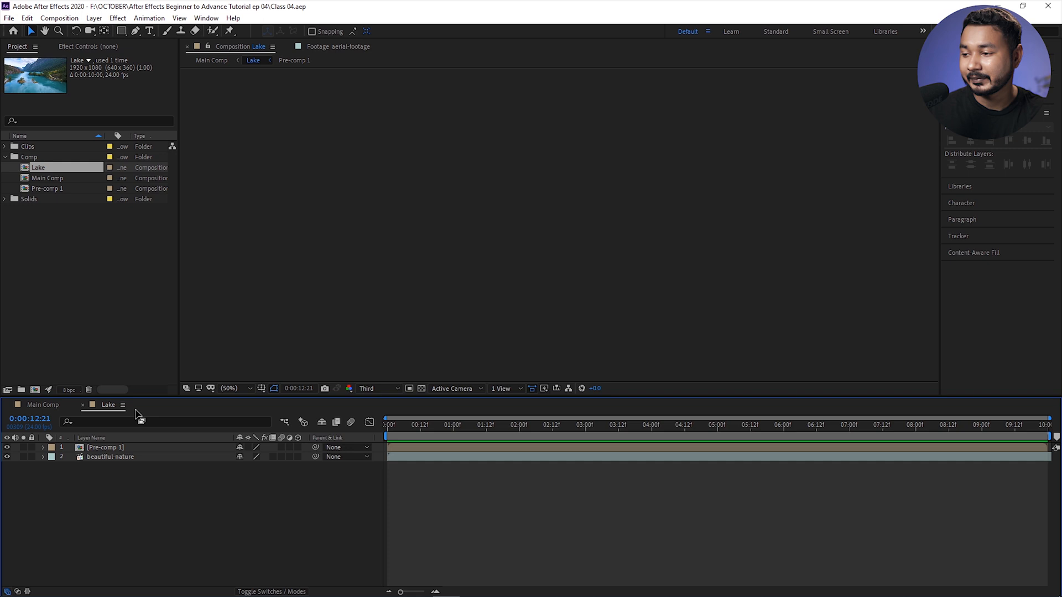
pyautogui.click(41, 406)
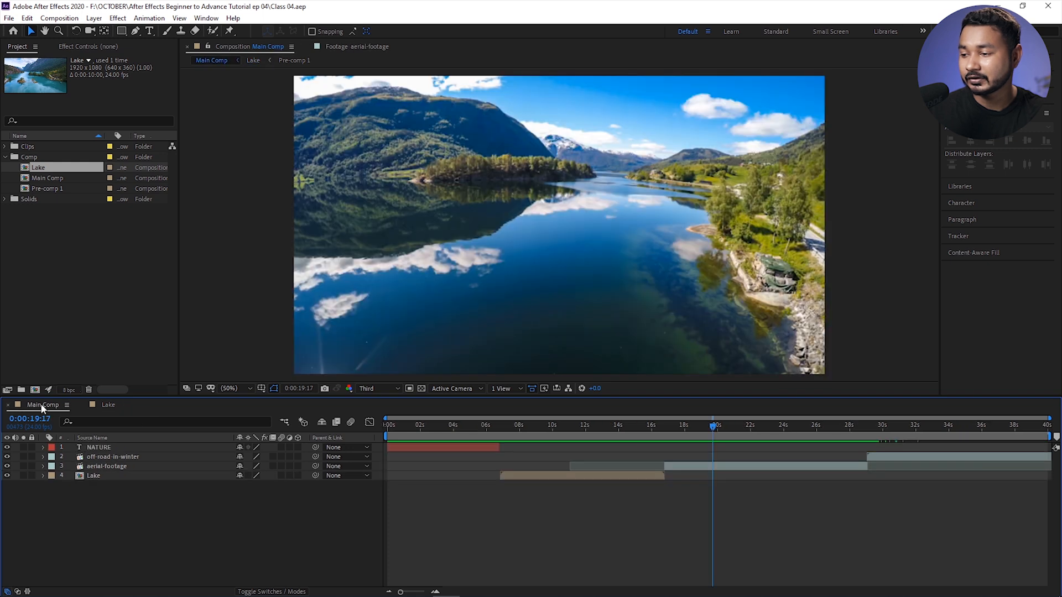
pyautogui.click(86, 474)
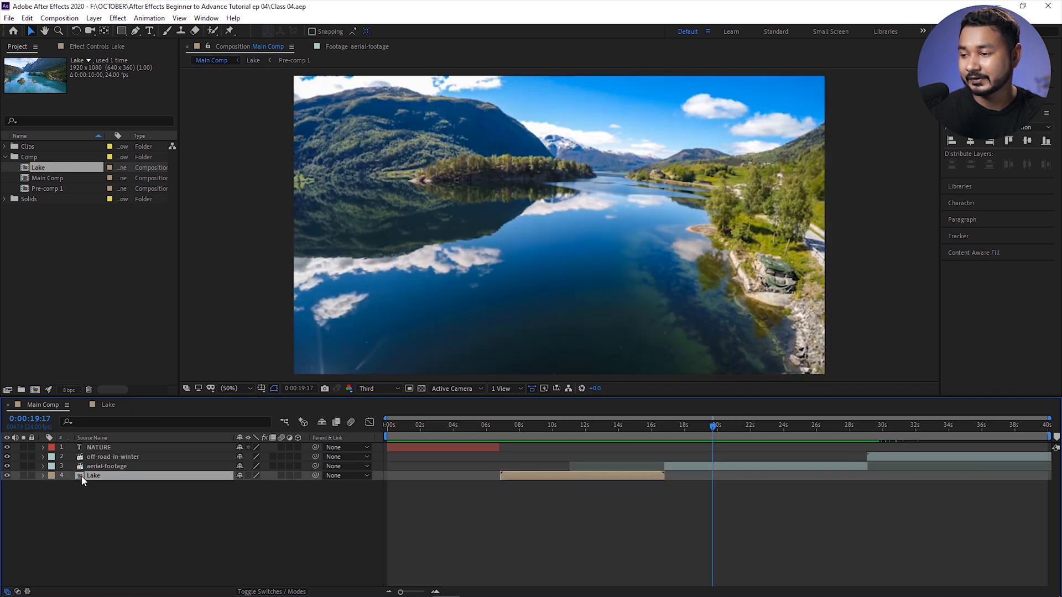
pyautogui.doubleClick(82, 475)
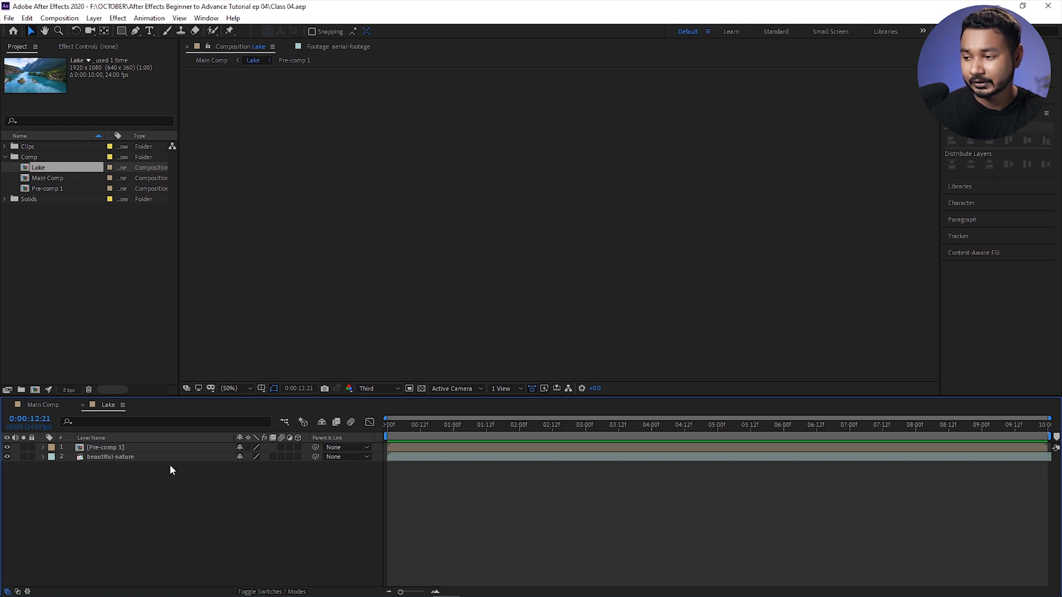
pyautogui.click(47, 406)
# Step: From the Lake layer in Main Comp, view the Lake composition and its nested Pre-comp 1, and return to Main Comp
pyautogui.click(129, 501)
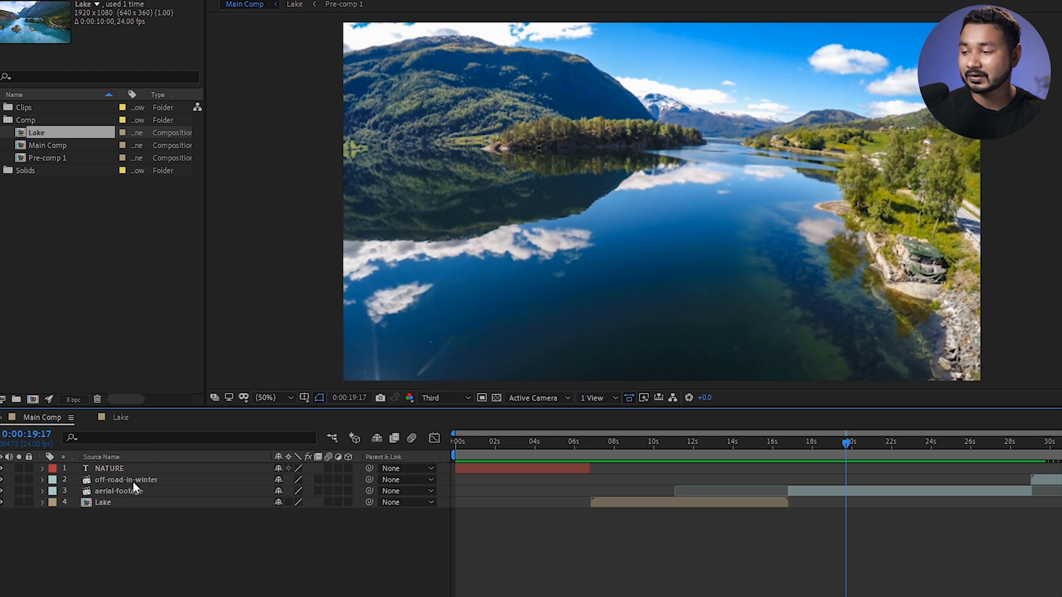
pyautogui.click(125, 501)
pyautogui.click(121, 418)
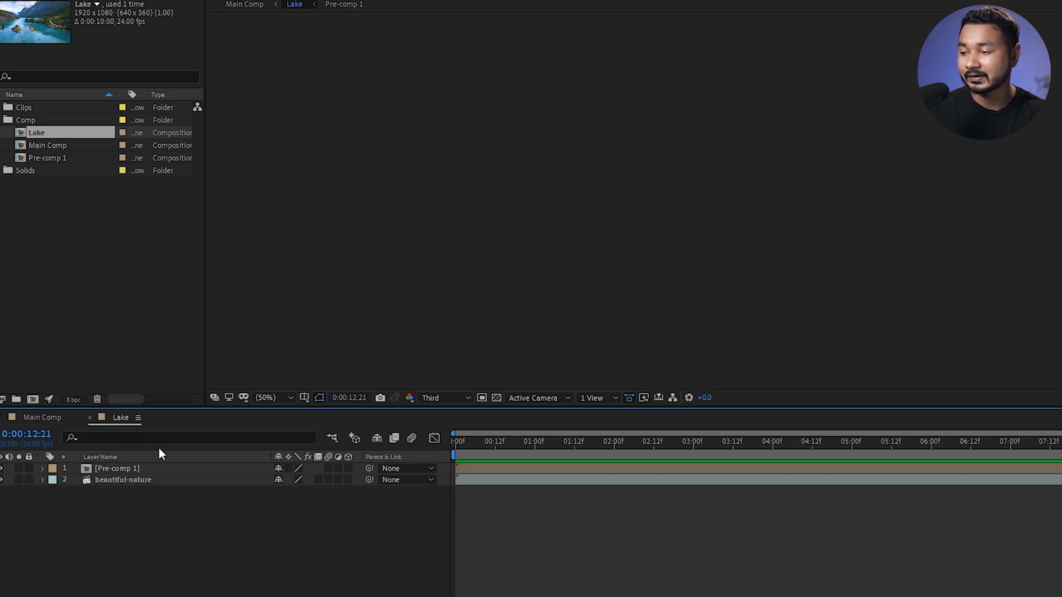
pyautogui.doubleClick(94, 468)
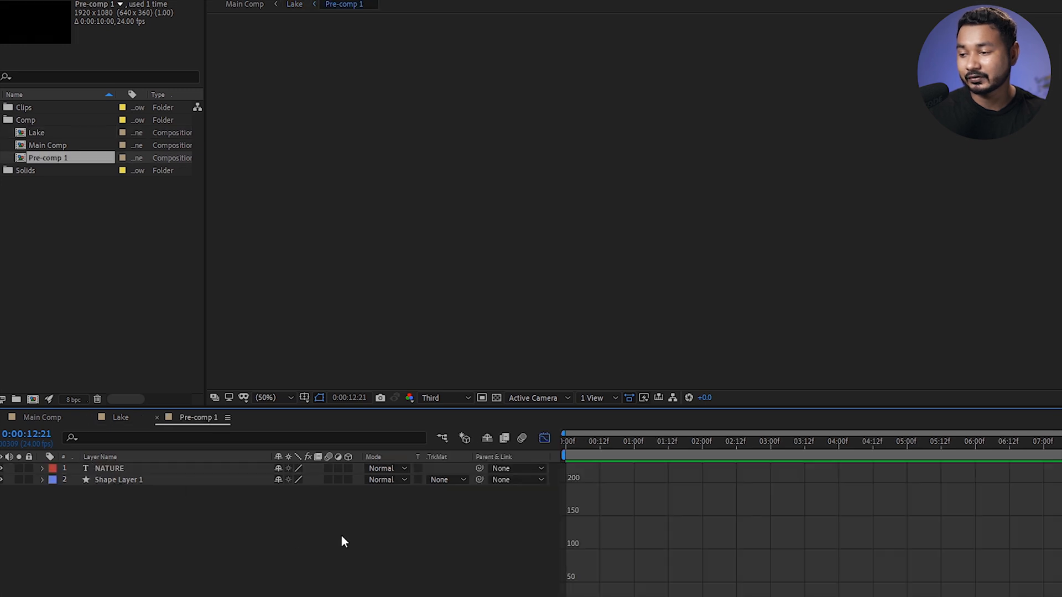
pyautogui.click(117, 416)
pyautogui.click(60, 416)
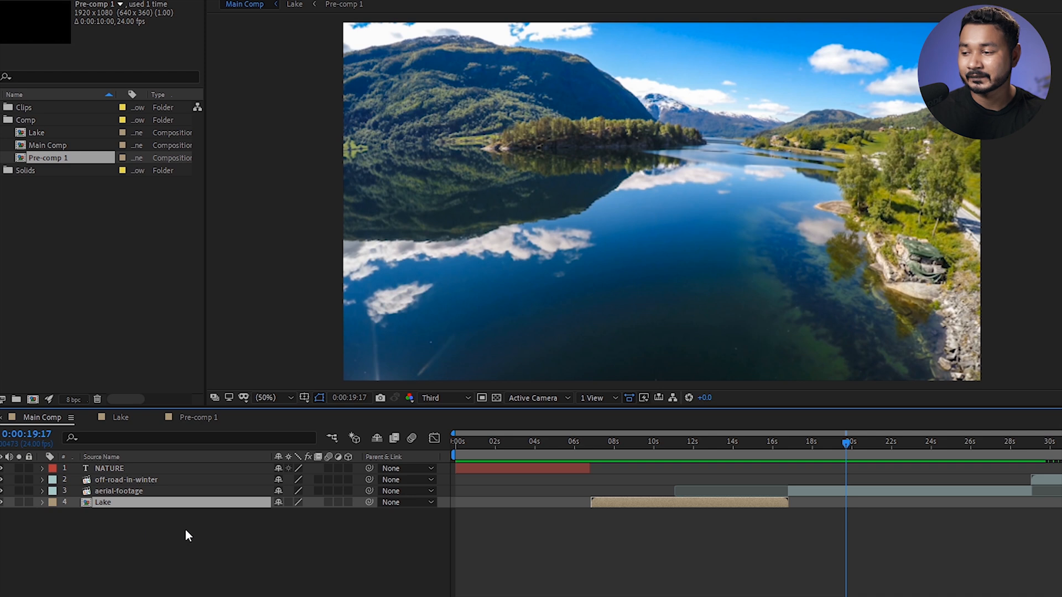
# Step: Examine the NATURE, off-road-in-winter and aerial-footage layers in Main Comp, scrubbing to 0:00:05:12, 0:00:07:11, 0:00:17:21 and 0:00:31:14
pyautogui.moveTo(516, 450); pyautogui.dragTo(564, 445)
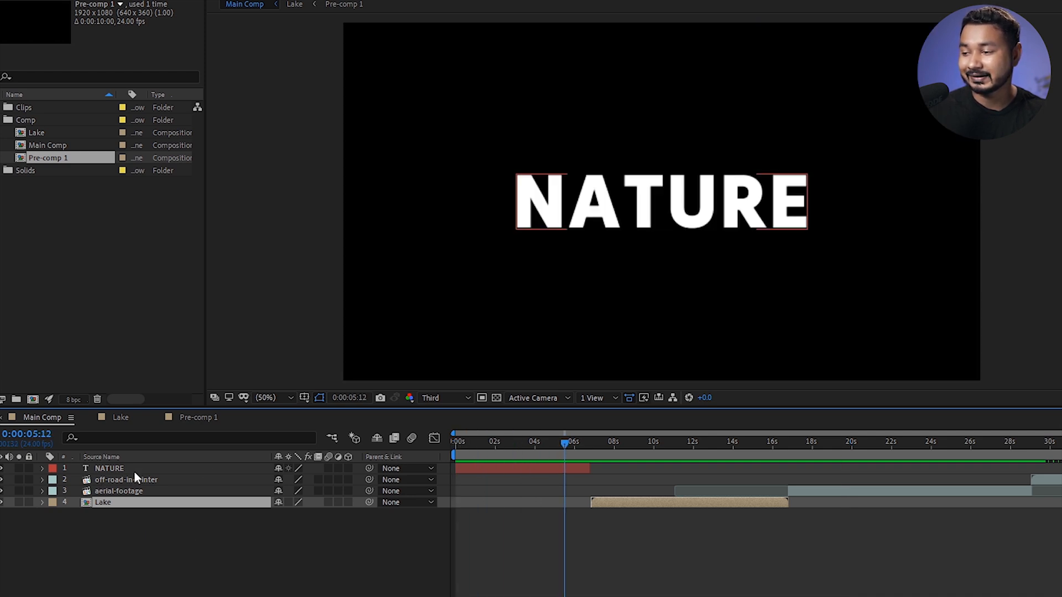
pyautogui.click(87, 470)
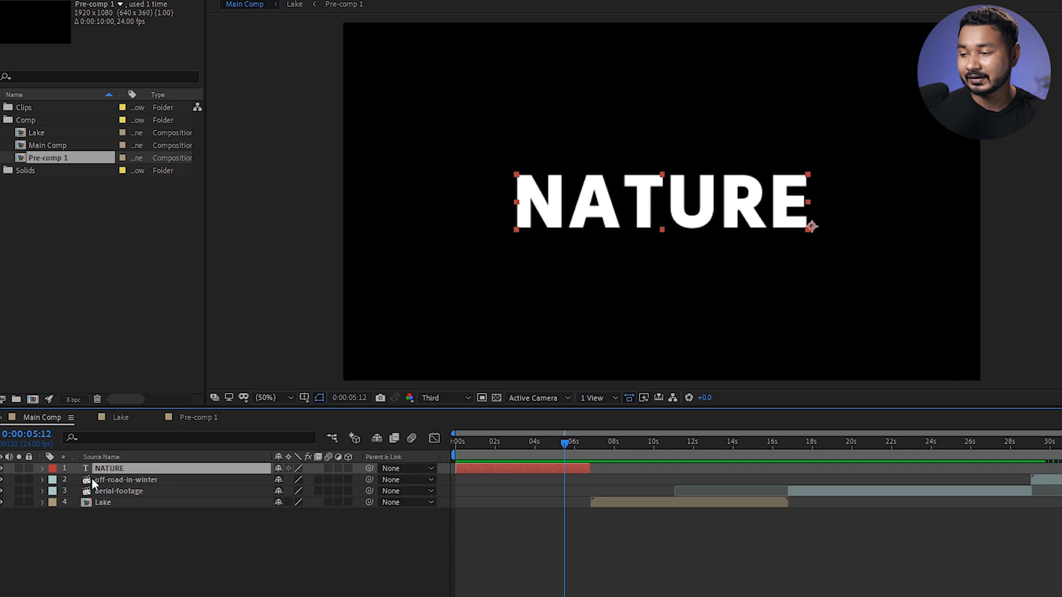
pyautogui.click(92, 479)
pyautogui.moveTo(568, 445); pyautogui.dragTo(603, 443)
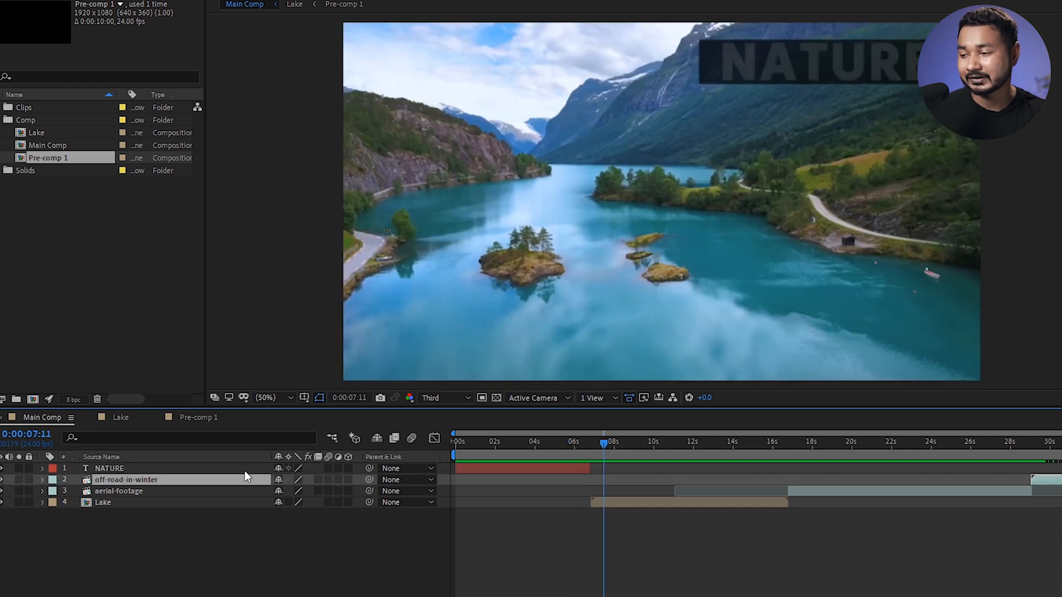
pyautogui.click(110, 491)
pyautogui.moveTo(609, 442); pyautogui.dragTo(810, 443)
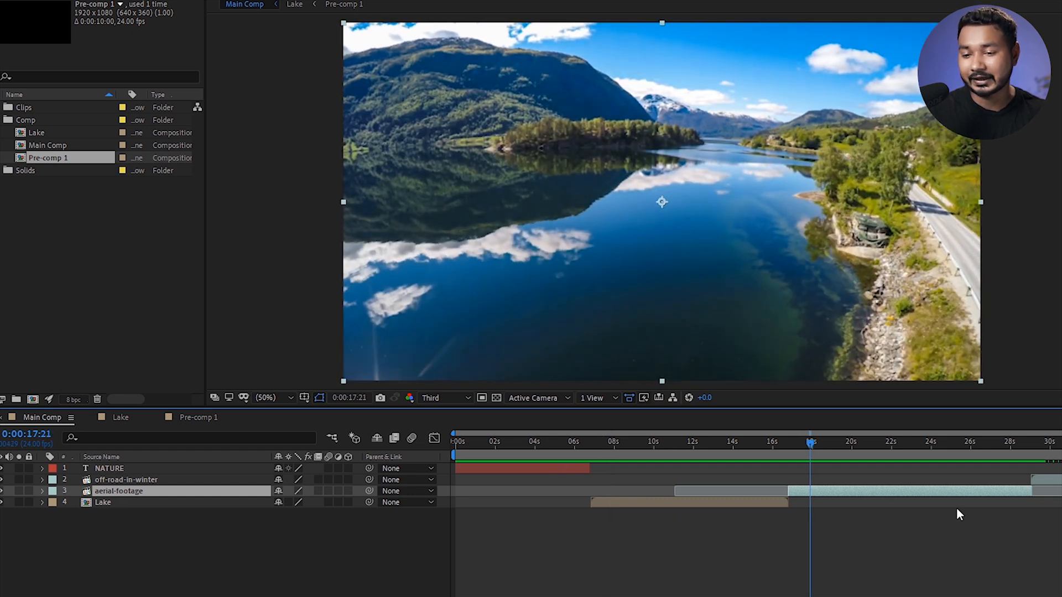
pyautogui.press('End')
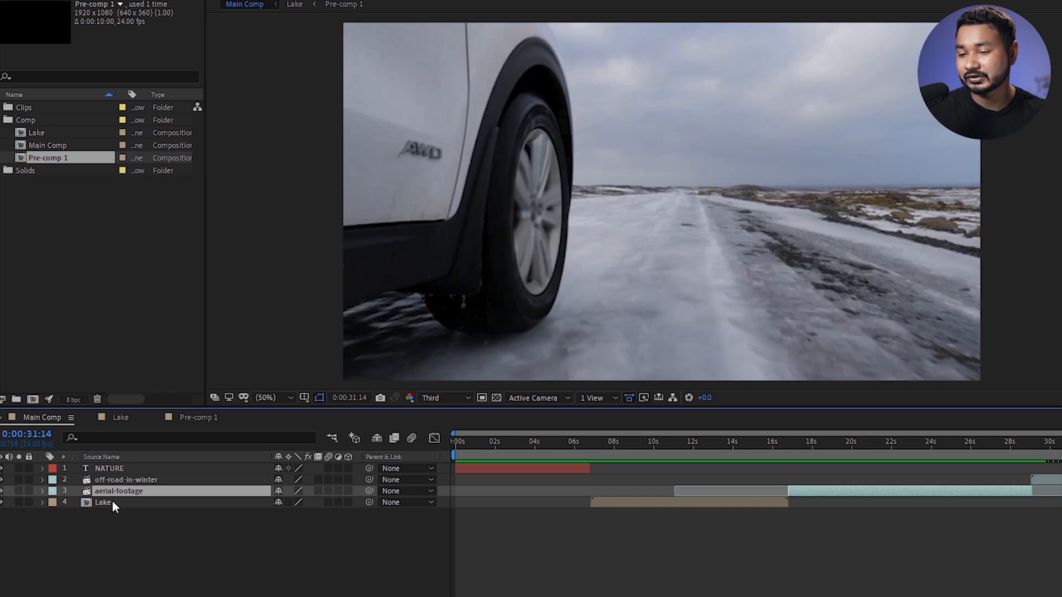
# Step: Move the Lake layer earlier to start at about 5.5 seconds, overlapping the NATURE layer, and place the playhead at 0:00:08:02
pyautogui.click(112, 501)
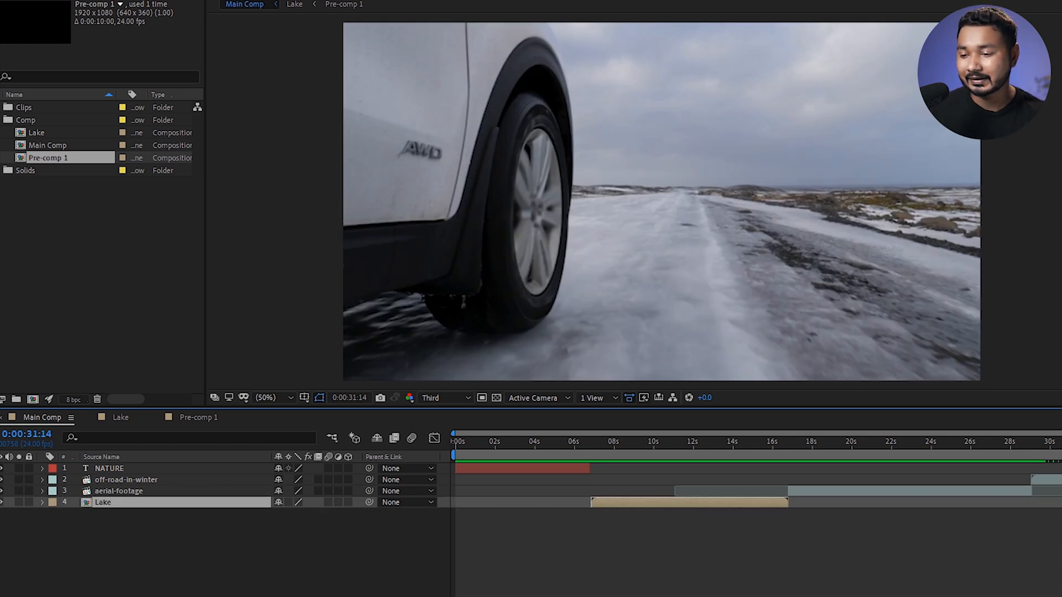
pyautogui.moveTo(628, 503); pyautogui.dragTo(599, 506)
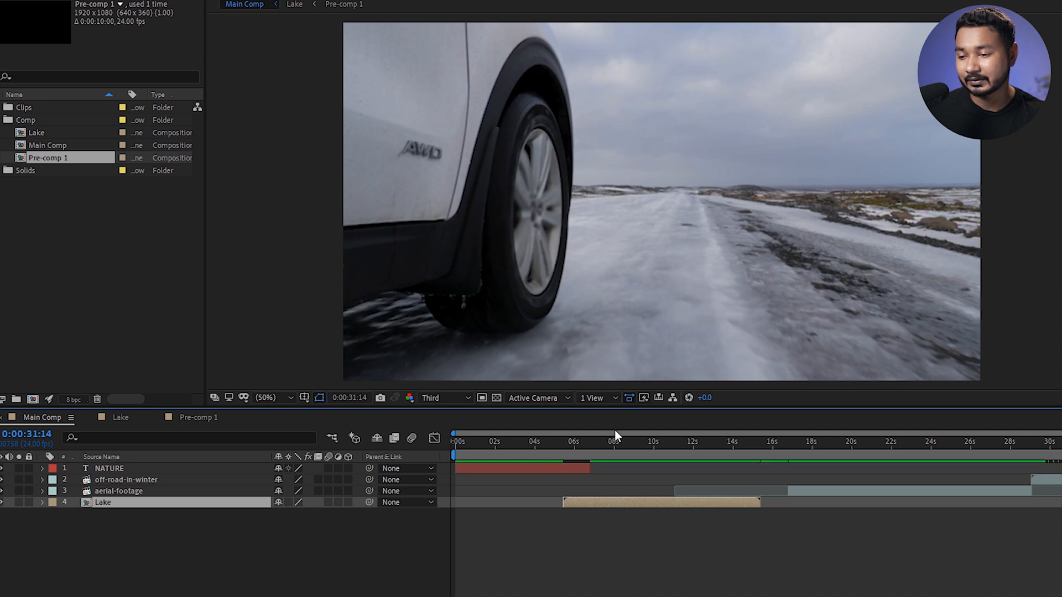
pyautogui.click(611, 441)
pyautogui.click(614, 443)
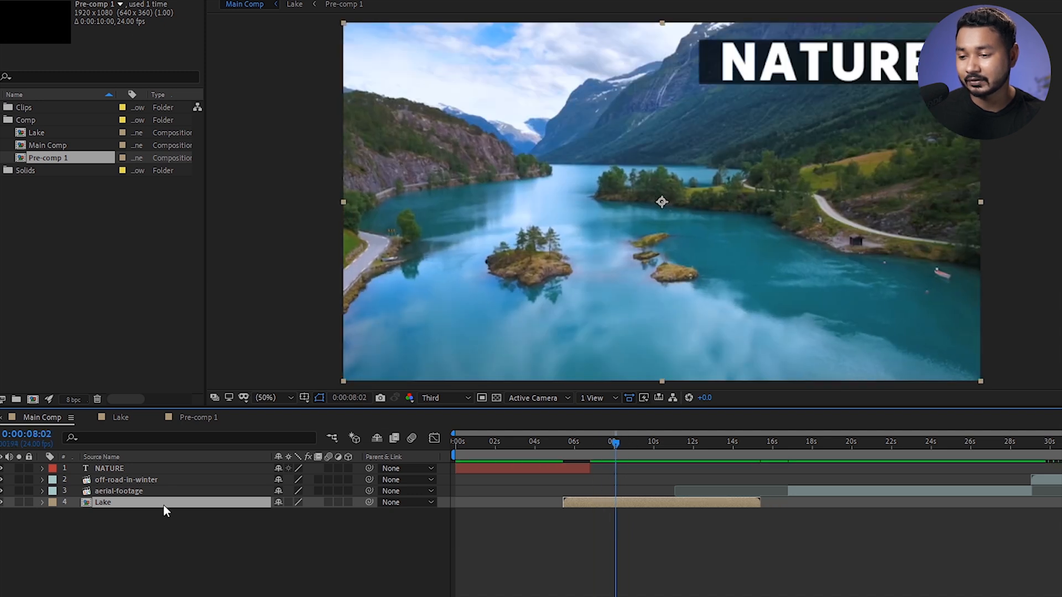